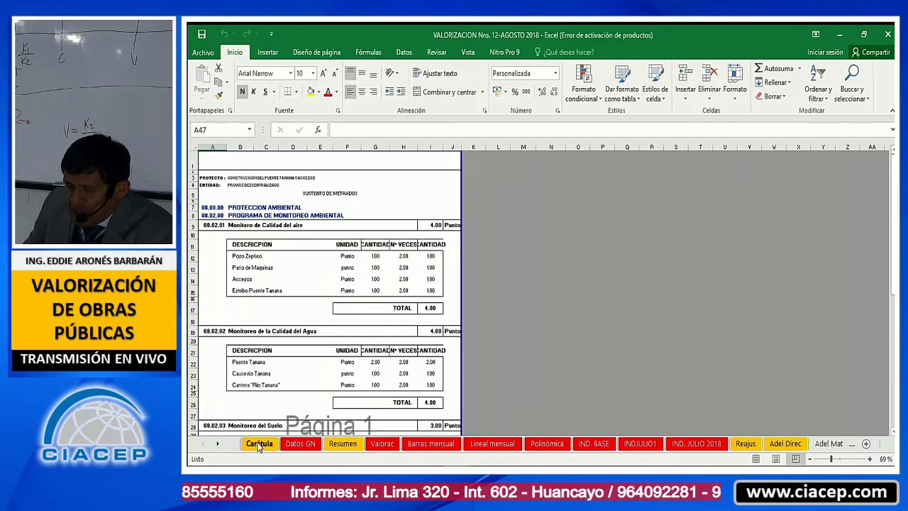
- Open the Carátula sheet and review the cover's title, bridge photo, project name and date
left_click(259, 444)
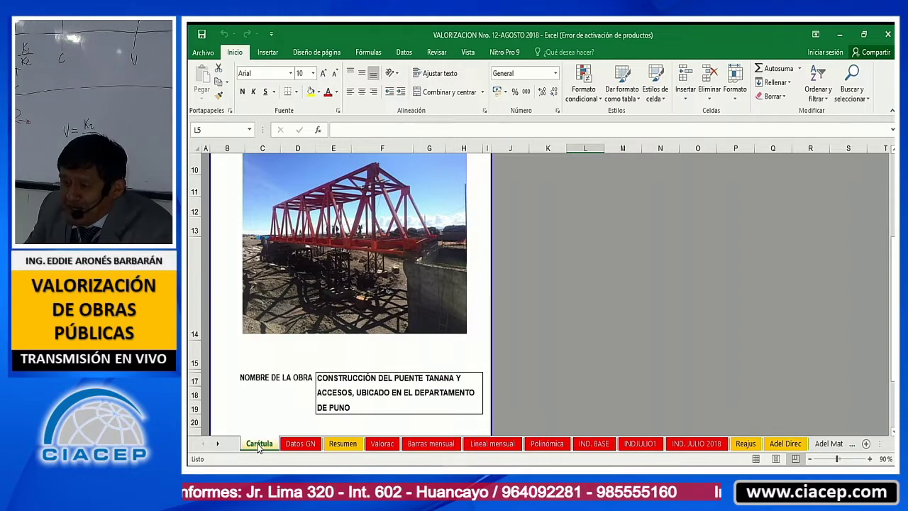
scroll(257, 345, "up", 1)
scroll(257, 344, "up", 3)
scroll(258, 347, "down", 5)
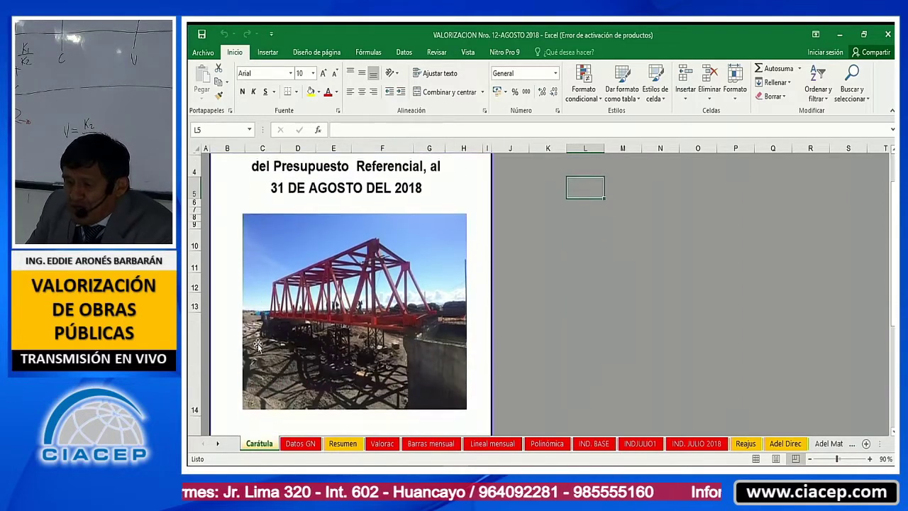
scroll(260, 352, "up", 5)
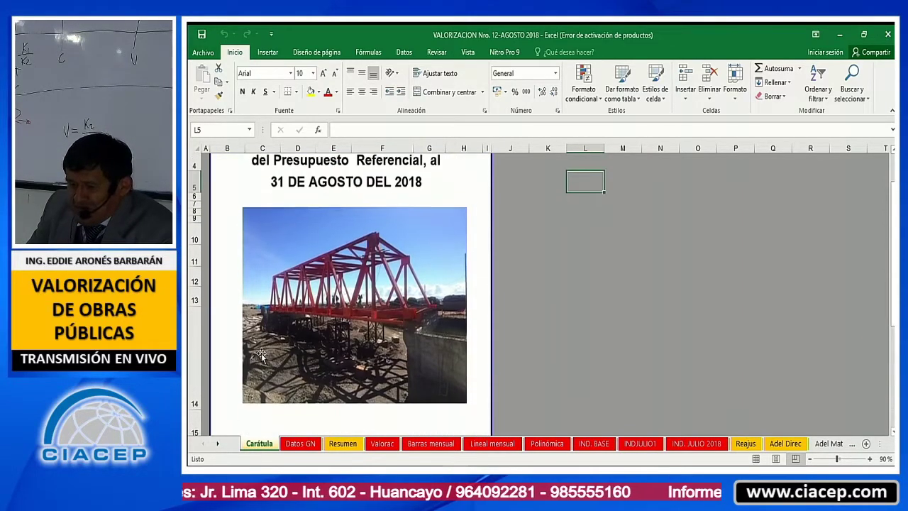
scroll(260, 355, "down", 1)
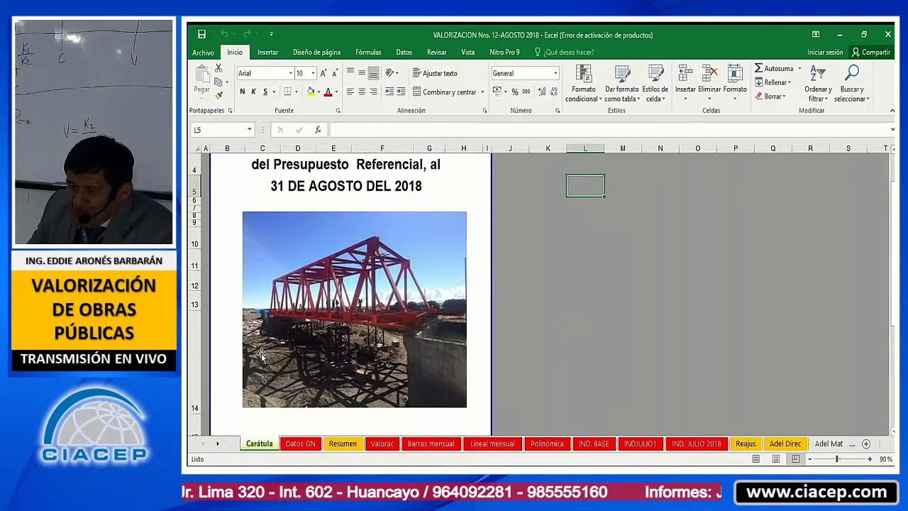
scroll(263, 351, "up", 2)
scroll(285, 298, "down", 2)
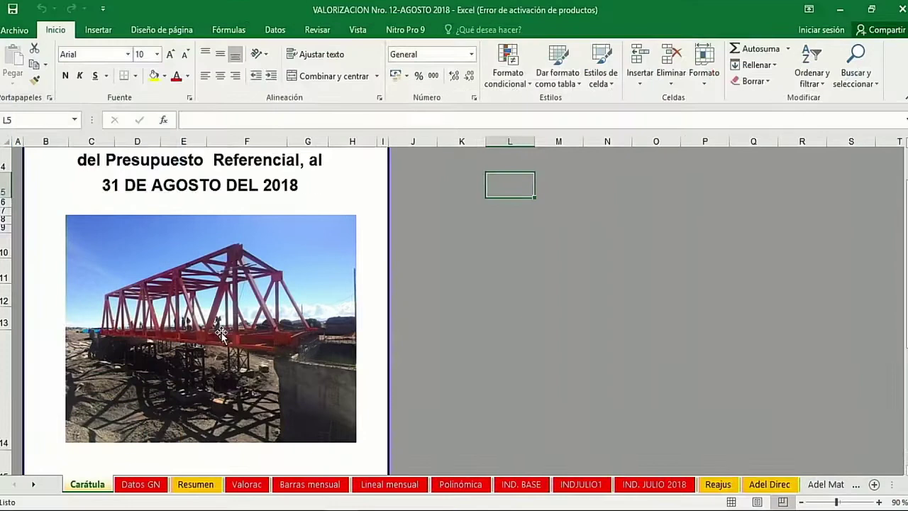
scroll(363, 298, "down", 1)
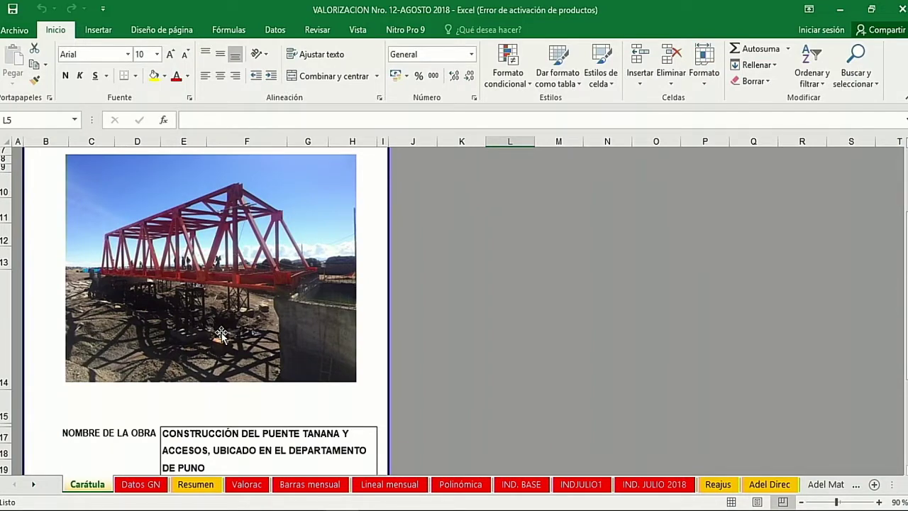
scroll(223, 337, "down", 3)
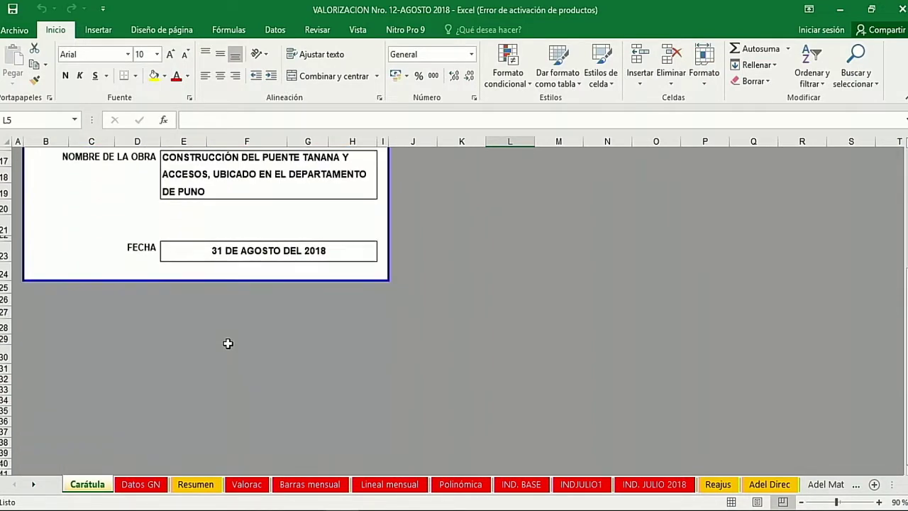
scroll(228, 343, "up", 2)
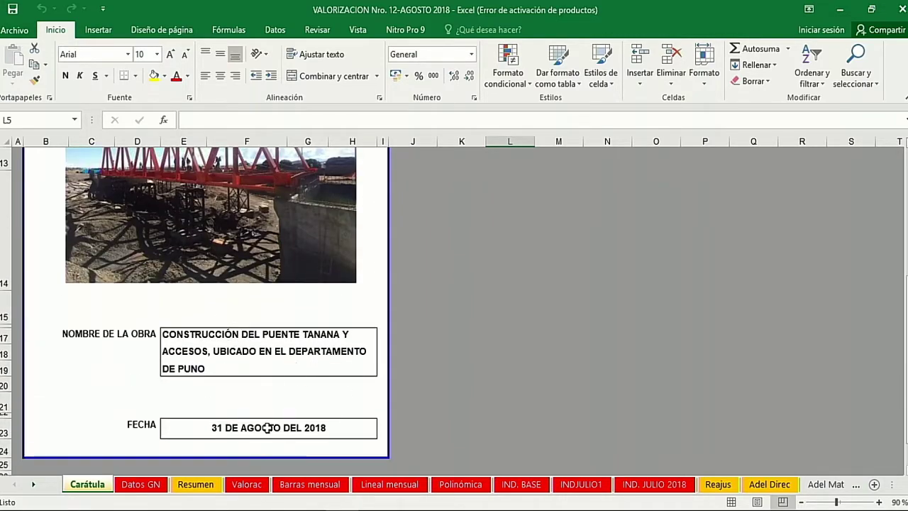
- Open the Datos GN sheet and examine the general project data from its beginning, including the Contratista entry
left_click(142, 485)
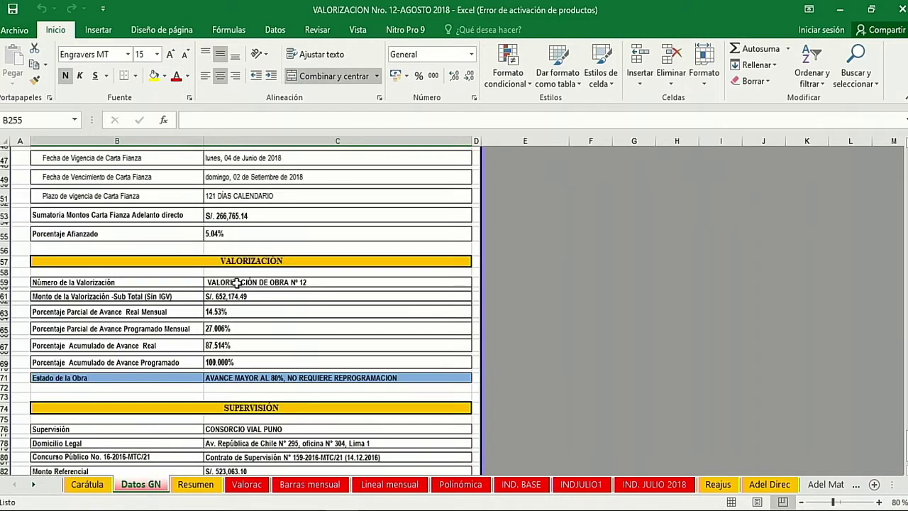
scroll(233, 292, "up", 4)
scroll(233, 293, "up", 12)
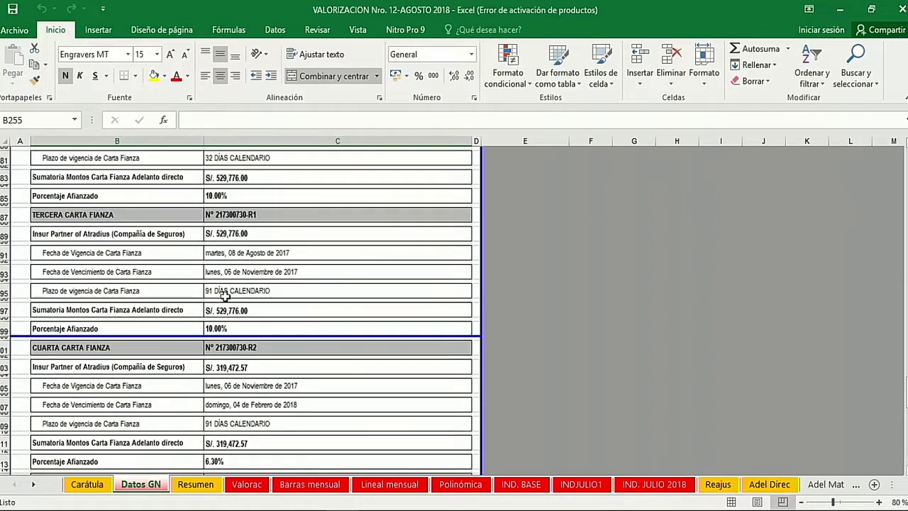
scroll(221, 298, "up", 20)
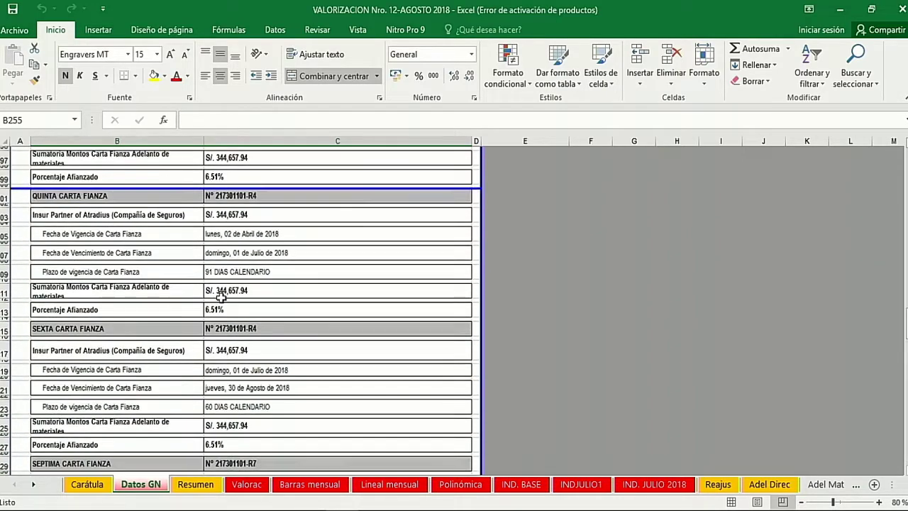
scroll(220, 298, "up", 20)
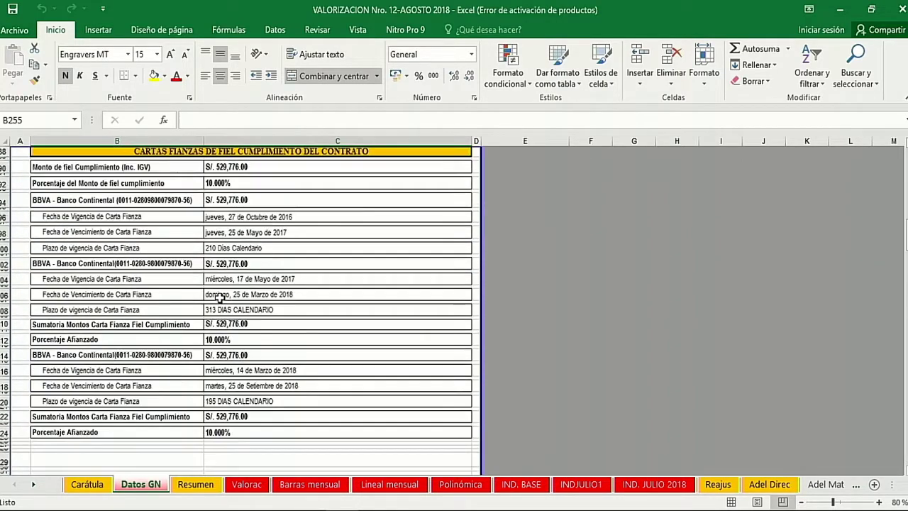
scroll(221, 298, "up", 20)
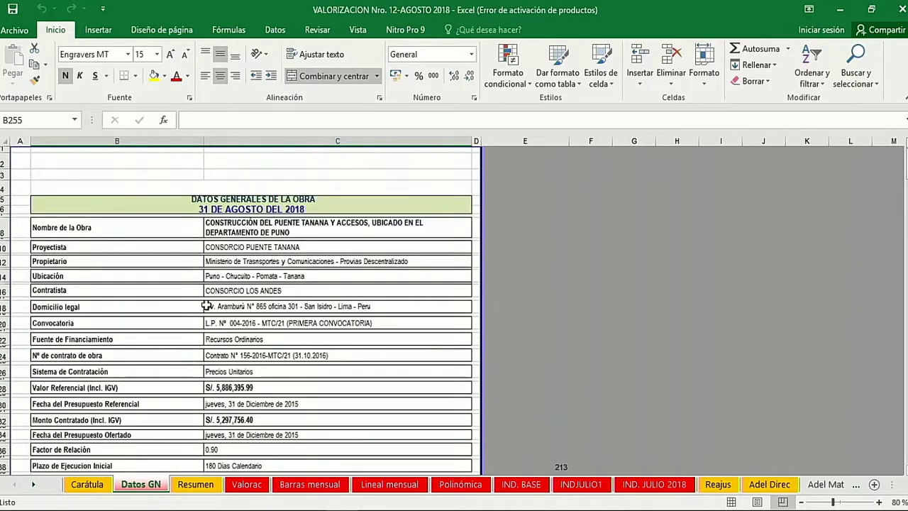
scroll(206, 306, "down", 1)
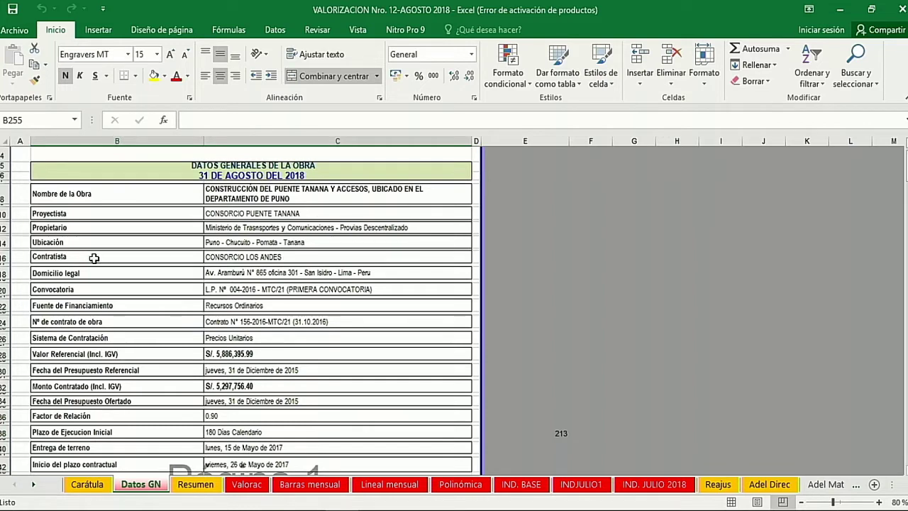
left_click(274, 257)
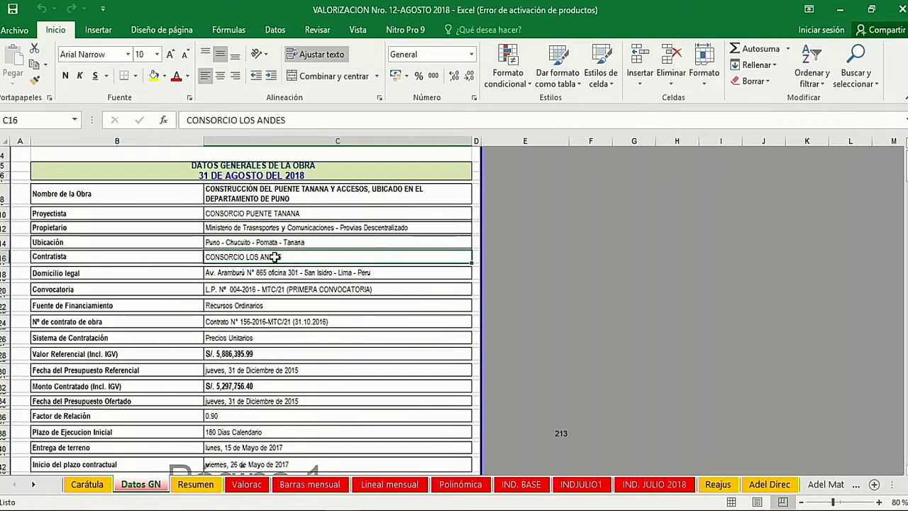
- Append "(conformado por ...)" after the consortium name in the Proyectista entry
left_click(279, 213)
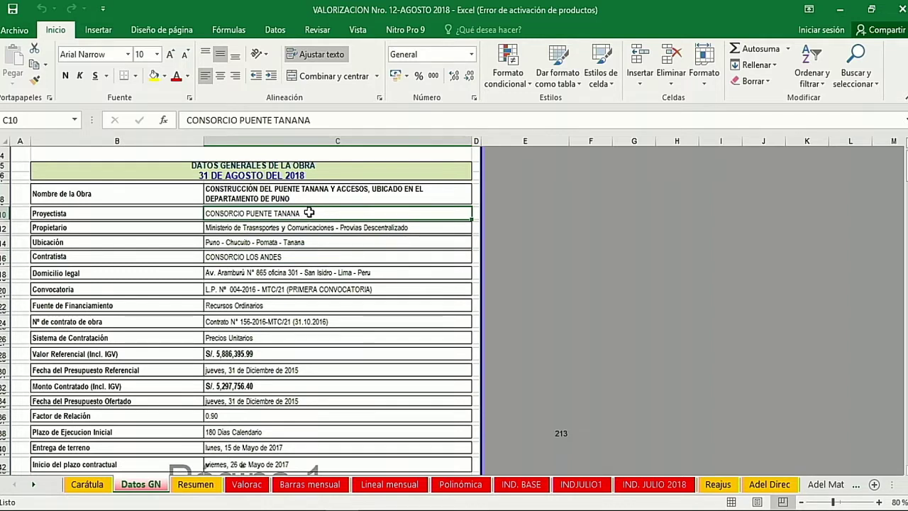
double_click(299, 212)
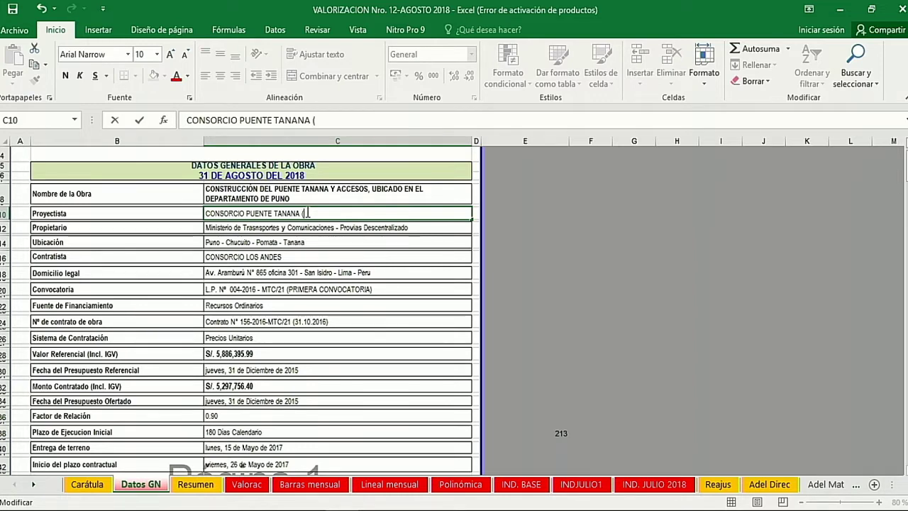
type("(conformado ")
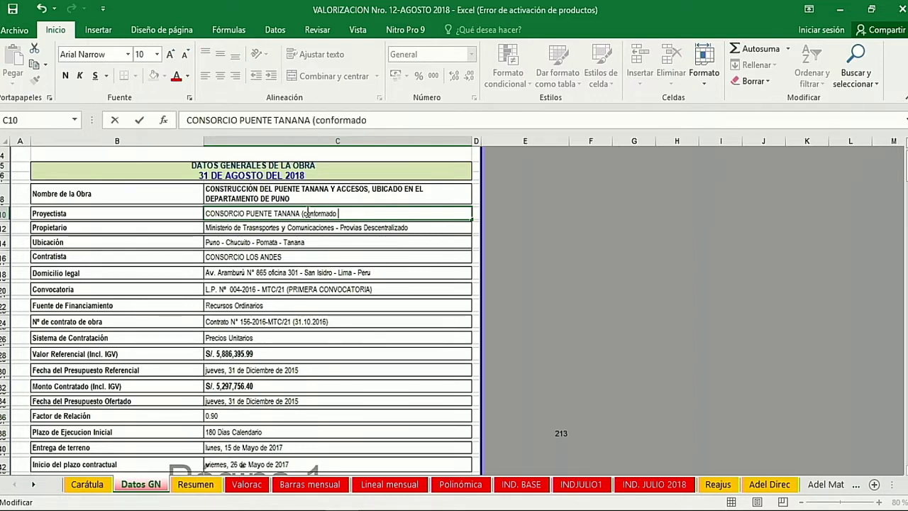
type("por ...")
key("Return")
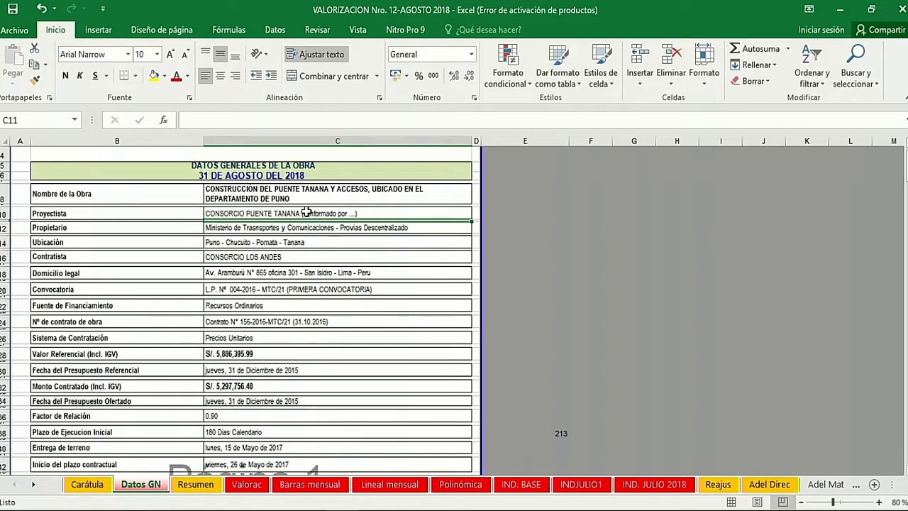
- Examine the contract amounts, dates and Ampliación de plazo rows on Datos GN, enlarging them to 190% with their labels in view
scroll(305, 213, "down", 1)
scroll(290, 224, "down", 1)
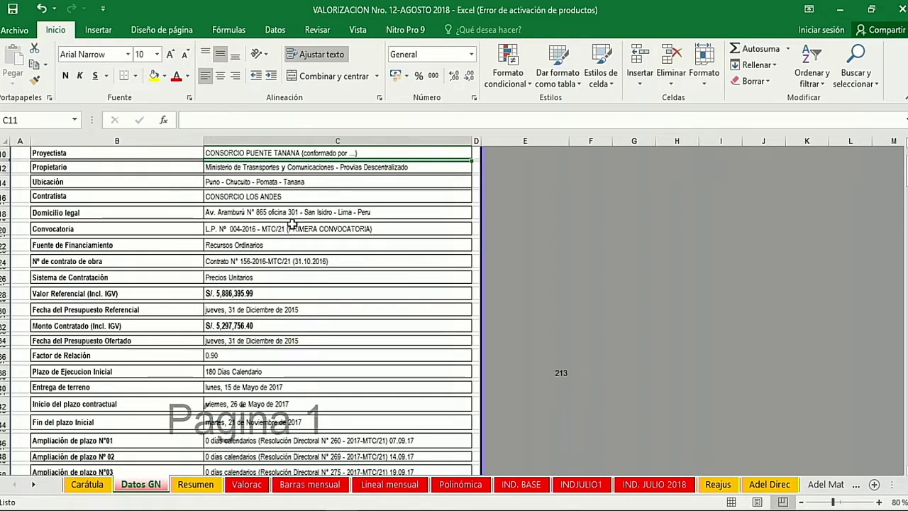
scroll(291, 224, "down", 4)
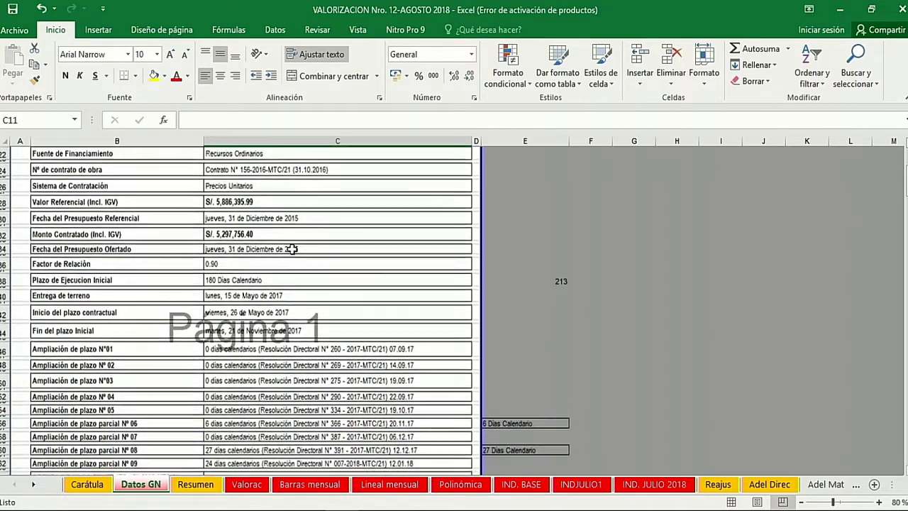
scroll(291, 249, "down", 4)
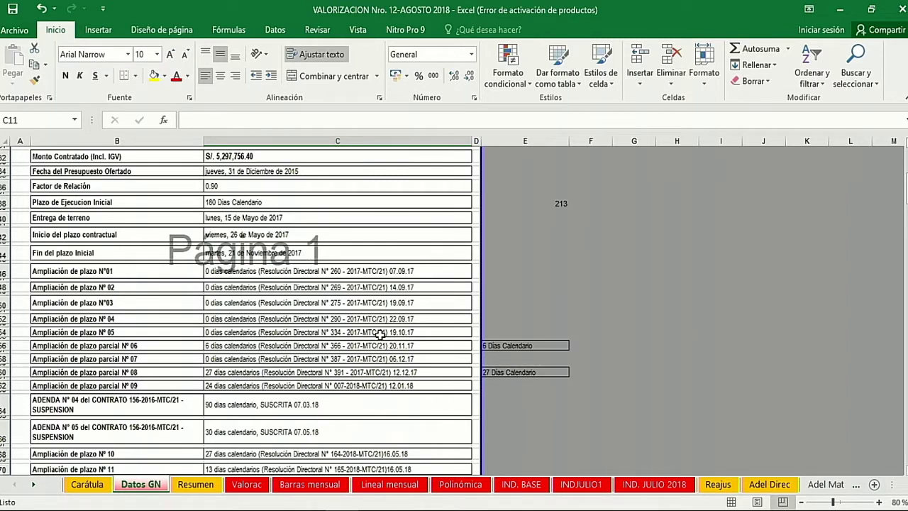
scroll(380, 334, "down", 1)
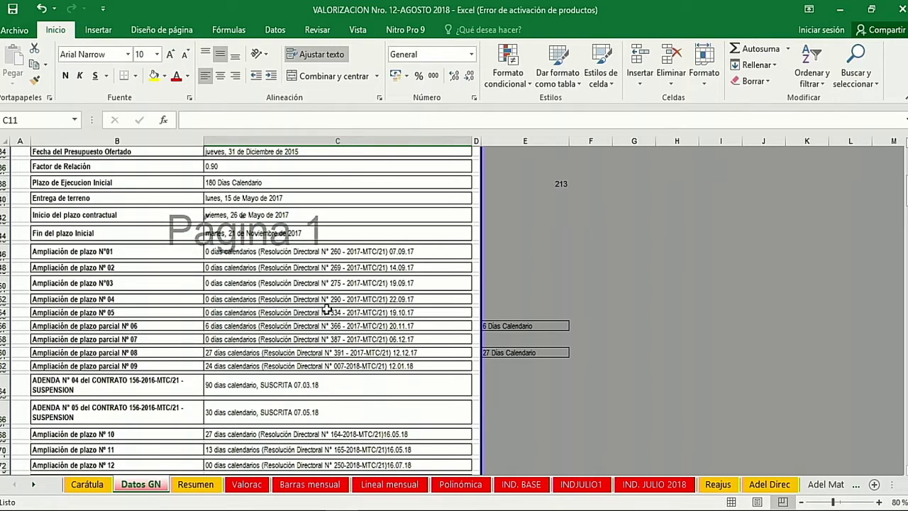
left_click(843, 502)
left_click_drag(843, 502, 849, 501)
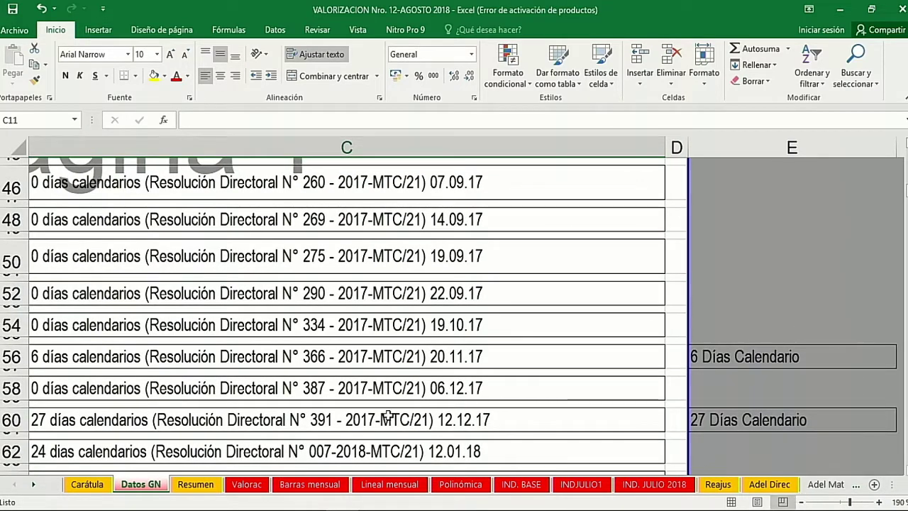
left_click(216, 359)
key("Left")
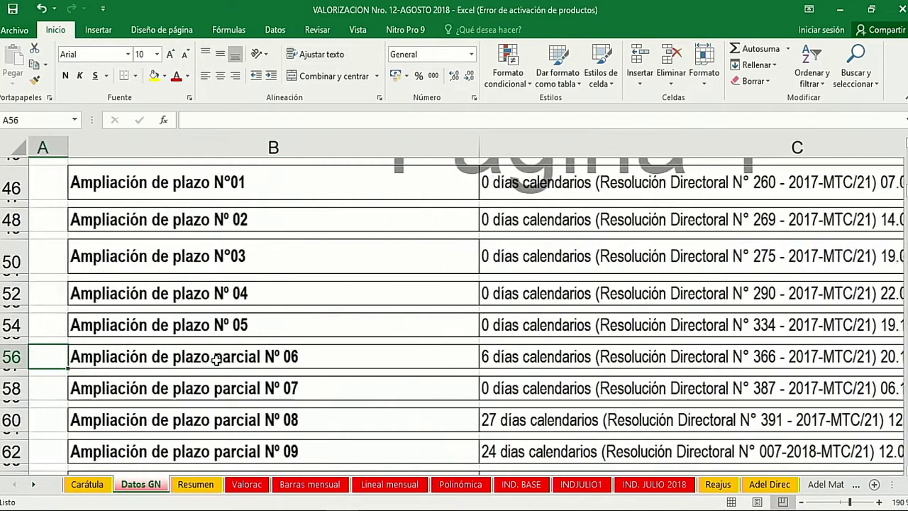
key("Left")
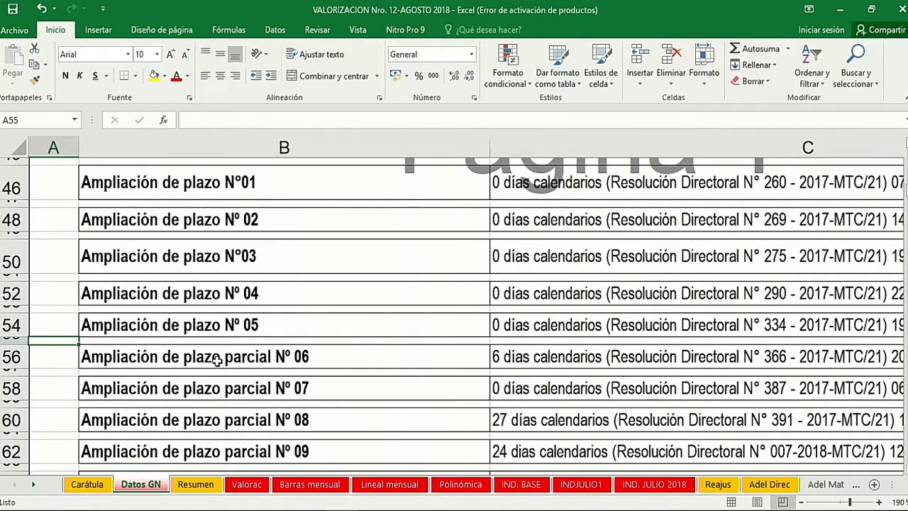
- Read through the project data from Factor de Relación and the execution term through the extensions and addenda to the performance bonds
scroll(216, 359, "up", 2)
scroll(281, 326, "up", 3)
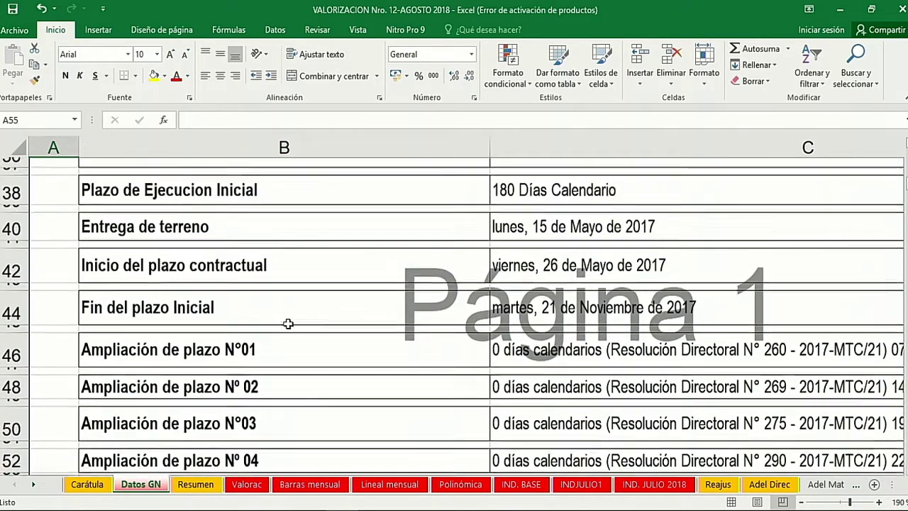
scroll(306, 329, "down", 1)
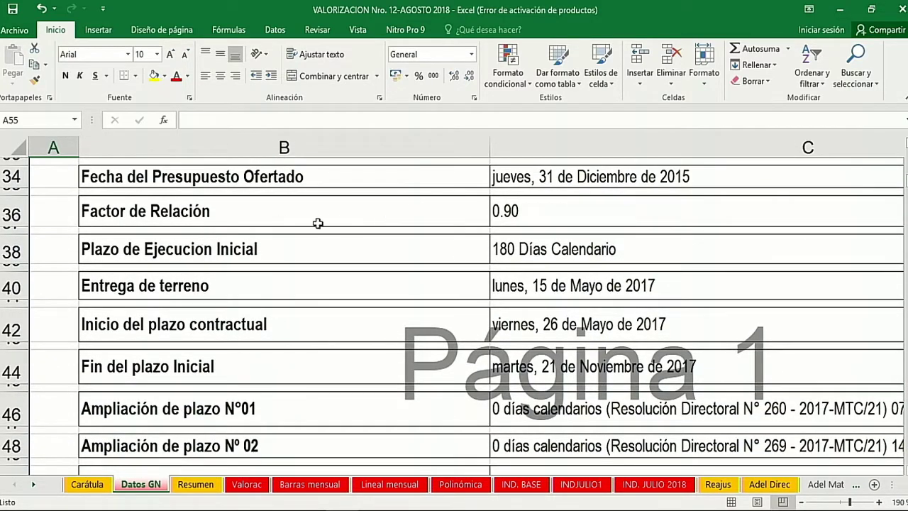
scroll(221, 237, "down", 1)
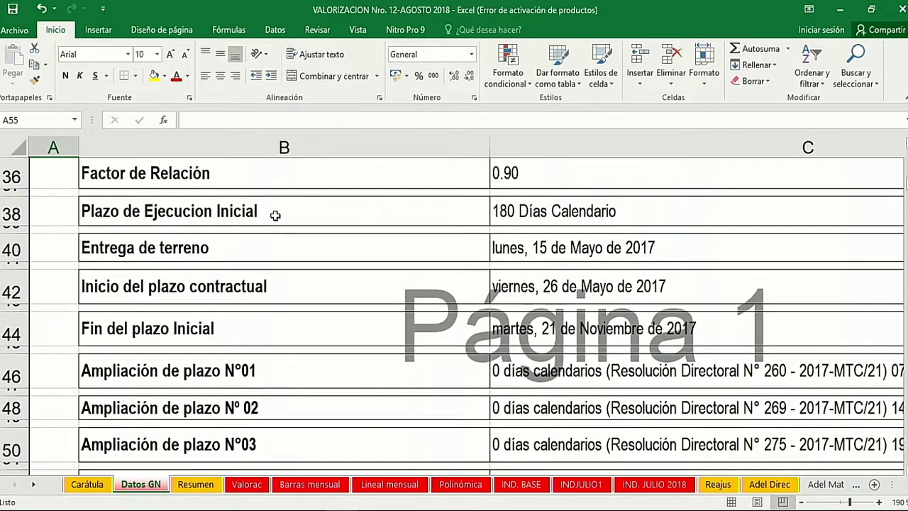
scroll(552, 227, "down", 1)
scroll(552, 229, "down", 1)
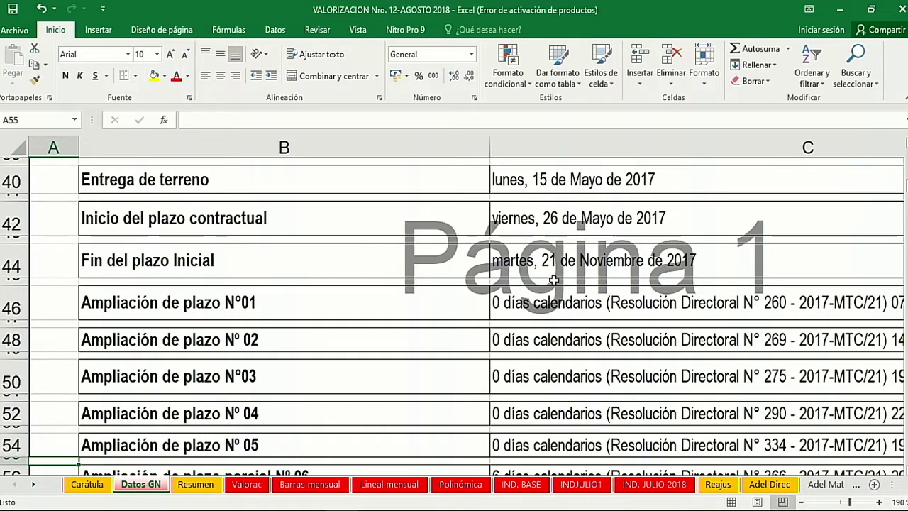
scroll(559, 267, "down", 1)
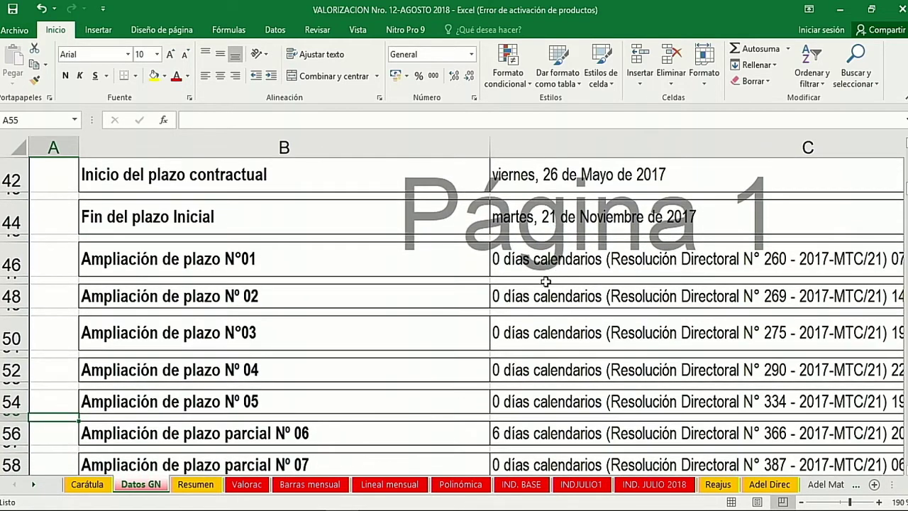
scroll(553, 269, "down", 1)
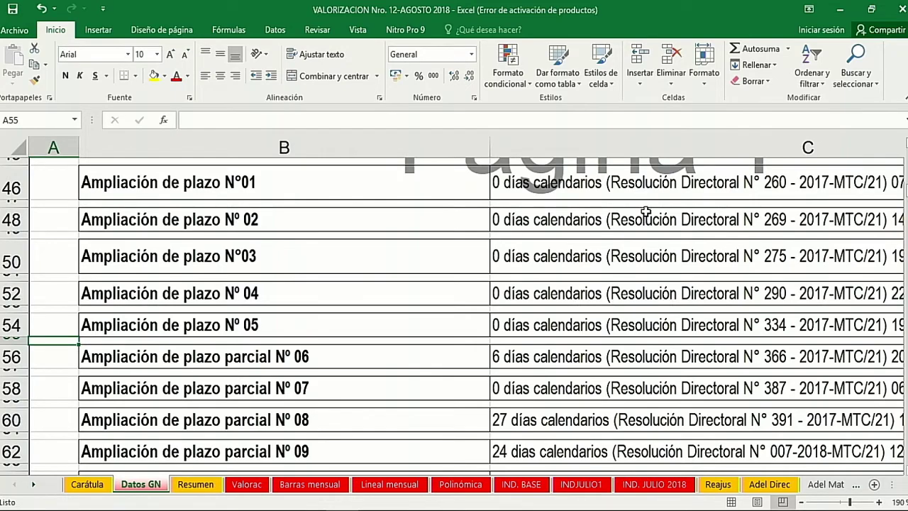
scroll(644, 210, "down", 6)
scroll(417, 253, "up", 1)
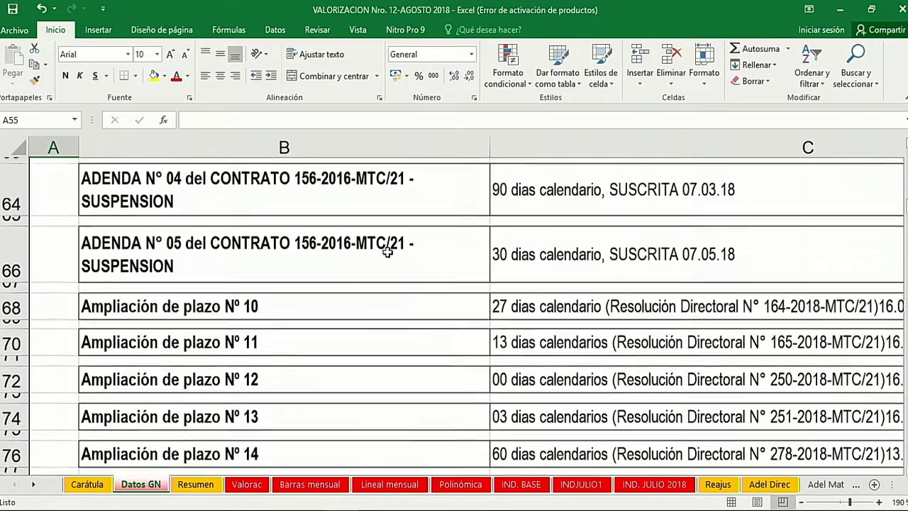
scroll(605, 238, "down", 7)
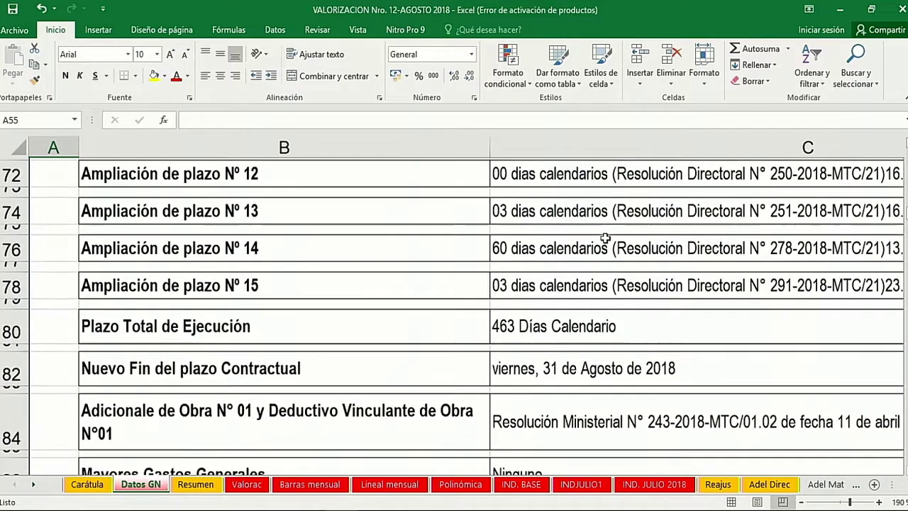
scroll(605, 238, "down", 2)
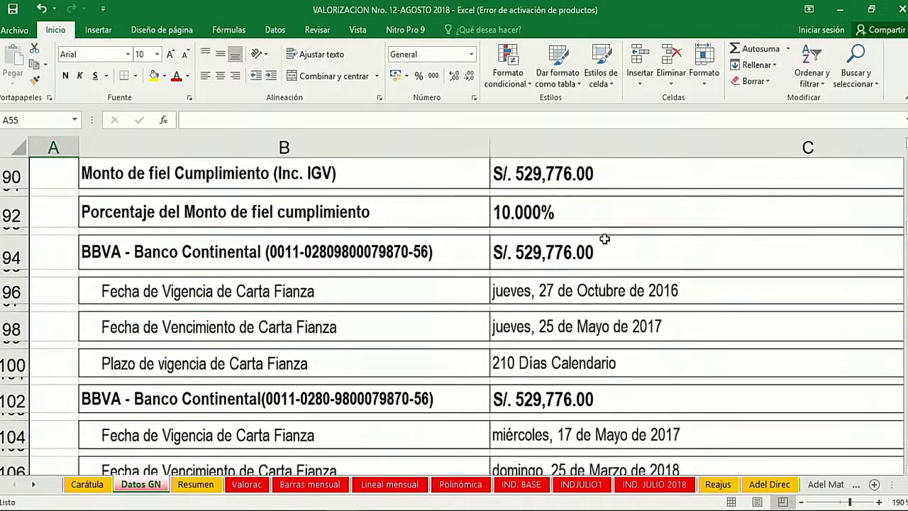
- Read through the performance bond entries on Datos GN, from the bond amount and percentage to the last Porcentaje Afianzado row
scroll(596, 240, "up", 3)
scroll(588, 248, "down", 2)
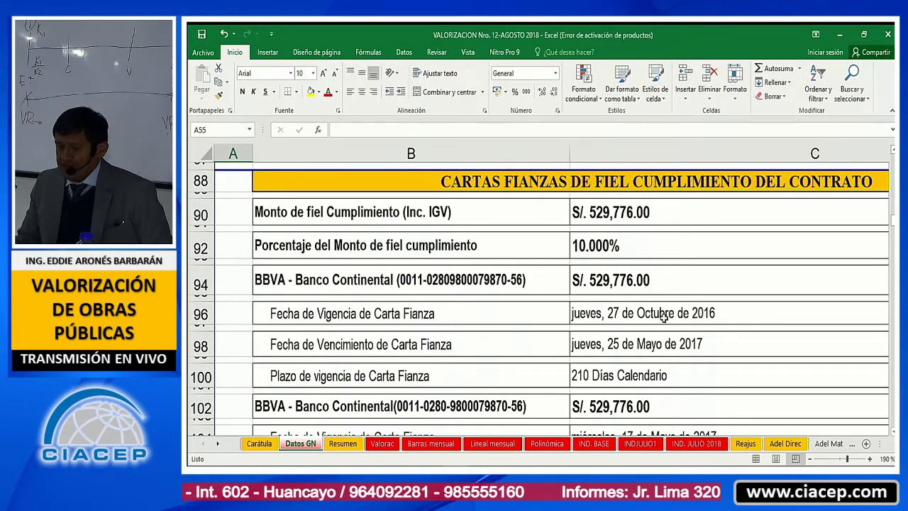
scroll(667, 345, "down", 5)
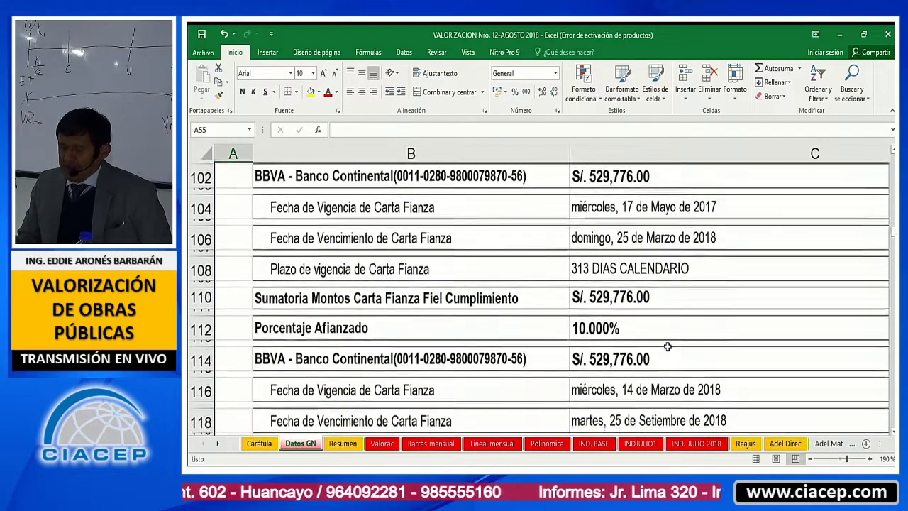
scroll(667, 346, "down", 6)
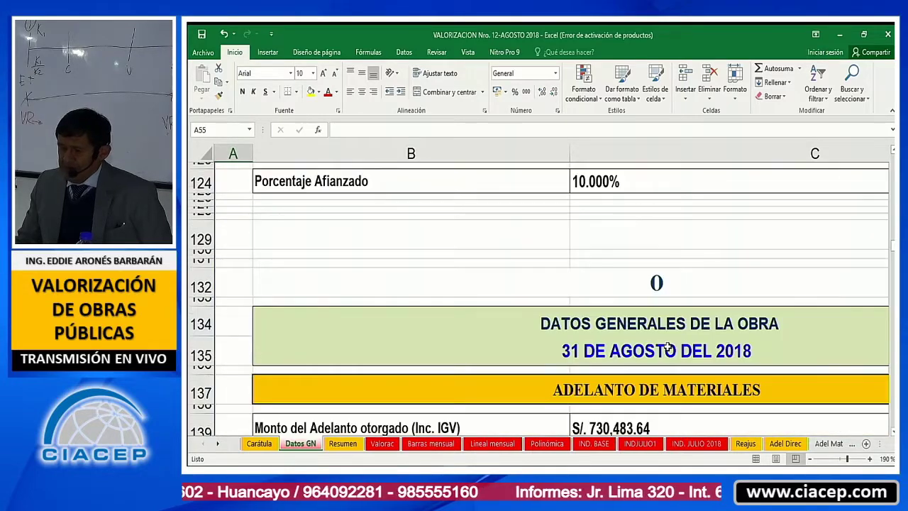
- Skim the advance payment data on Datos GN, covering the Adelanto de Materiales bonds and the Adelanto Directo bonds through the Cuarta Carta Fianza
scroll(667, 346, "down", 5)
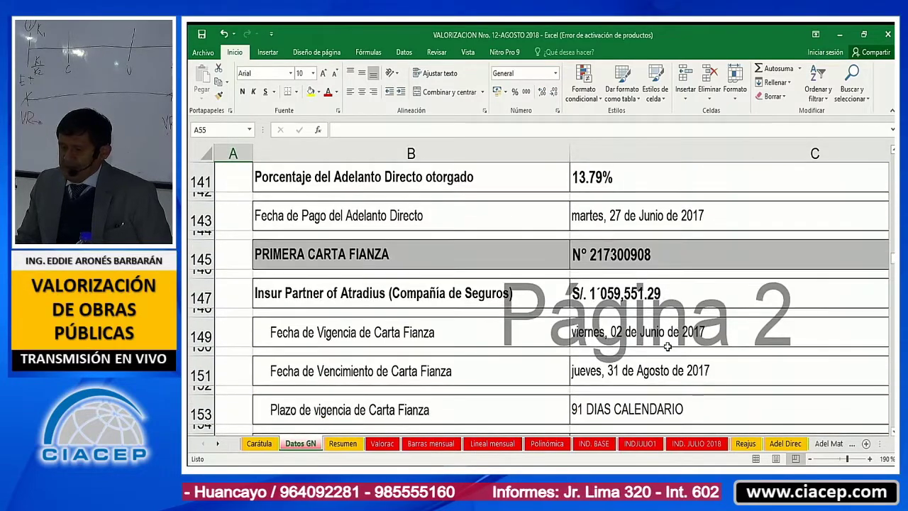
scroll(668, 346, "down", 6)
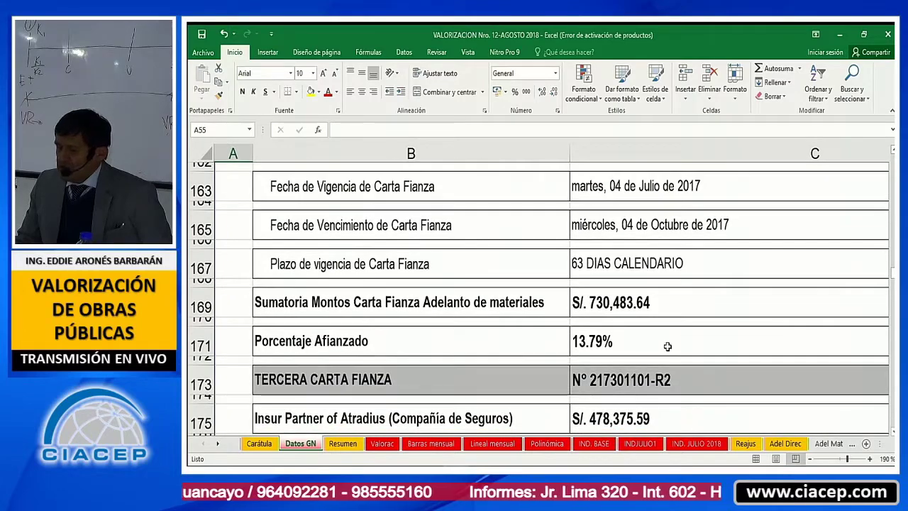
scroll(667, 346, "down", 8)
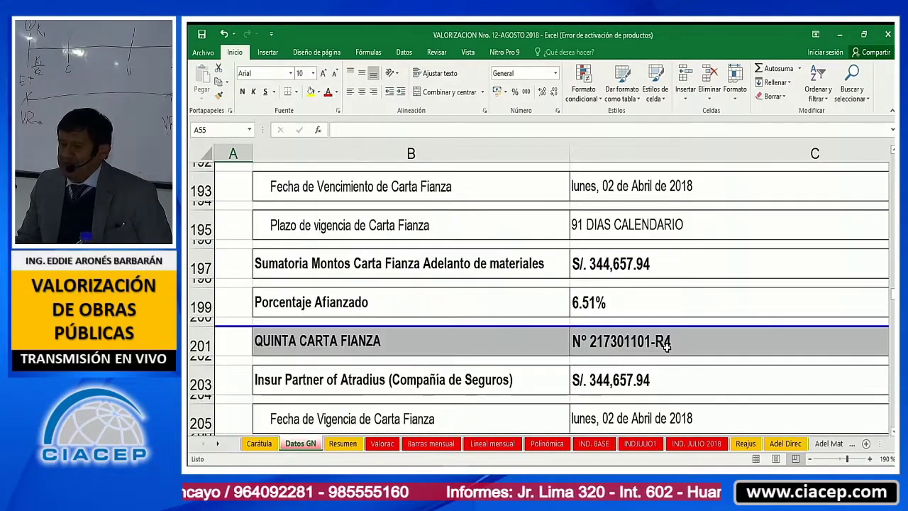
scroll(667, 346, "down", 7)
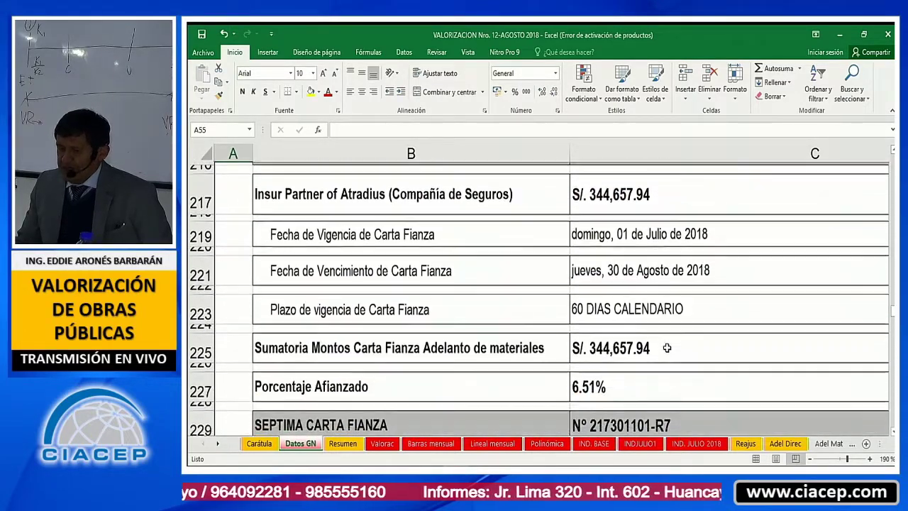
scroll(667, 347, "down", 8)
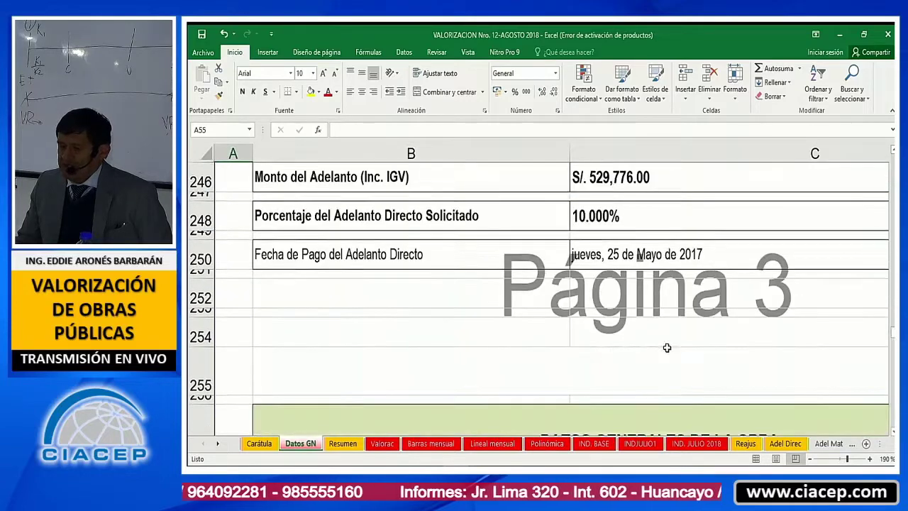
scroll(667, 348, "down", 2)
scroll(666, 347, "down", 8)
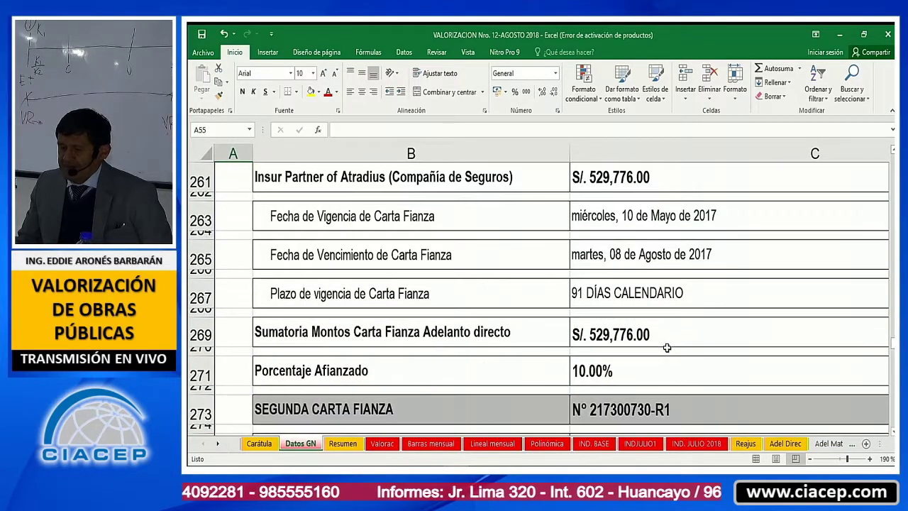
scroll(666, 345, "down", 5)
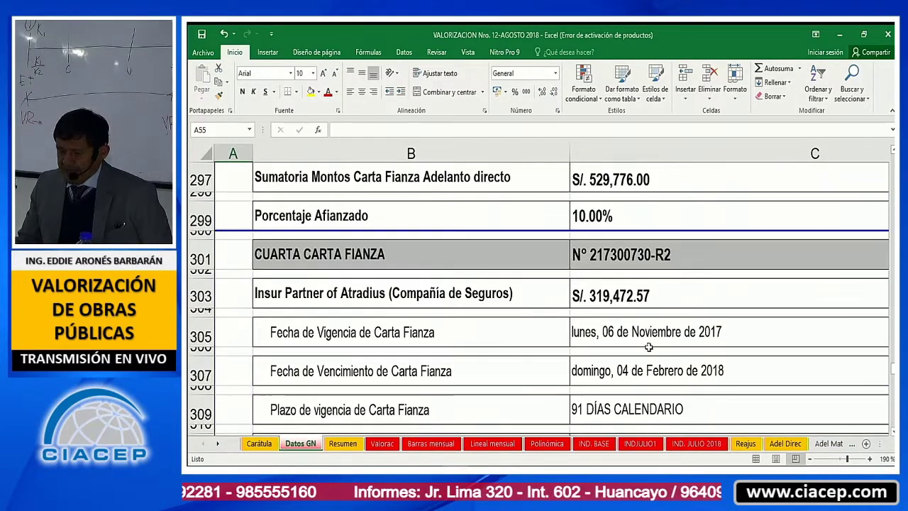
- Open the Resumen sheet and examine the valuation table's contract, previous, current and accumulated amounts and the Reajustes row
left_click(346, 445)
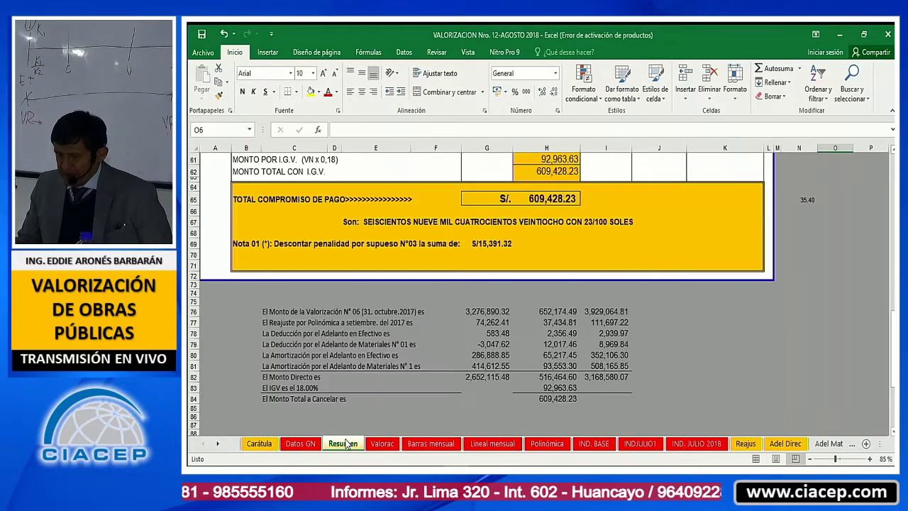
scroll(403, 341, "up", 5)
scroll(403, 341, "up", 10)
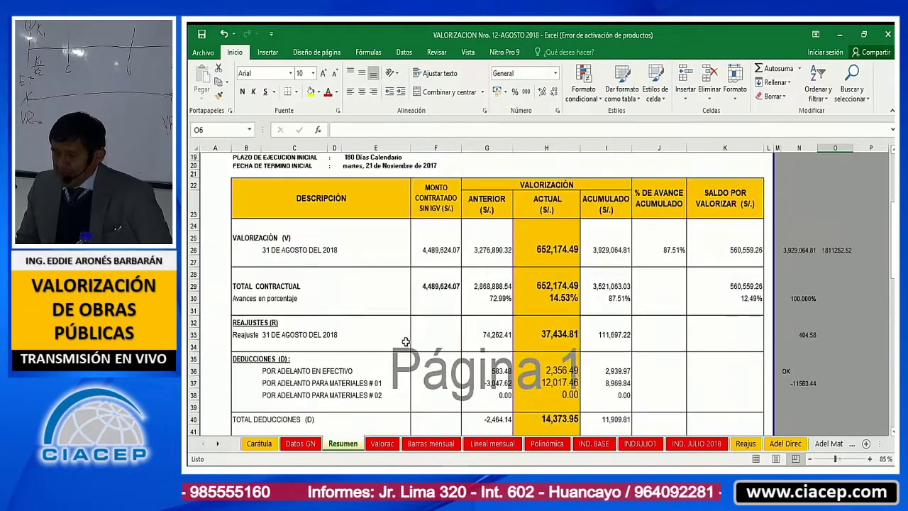
scroll(405, 341, "down", 3)
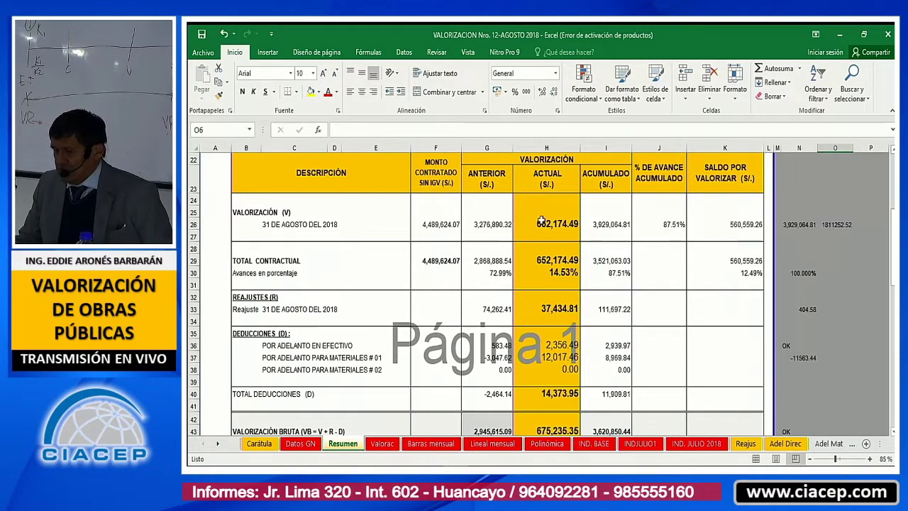
scroll(454, 227, "down", 1)
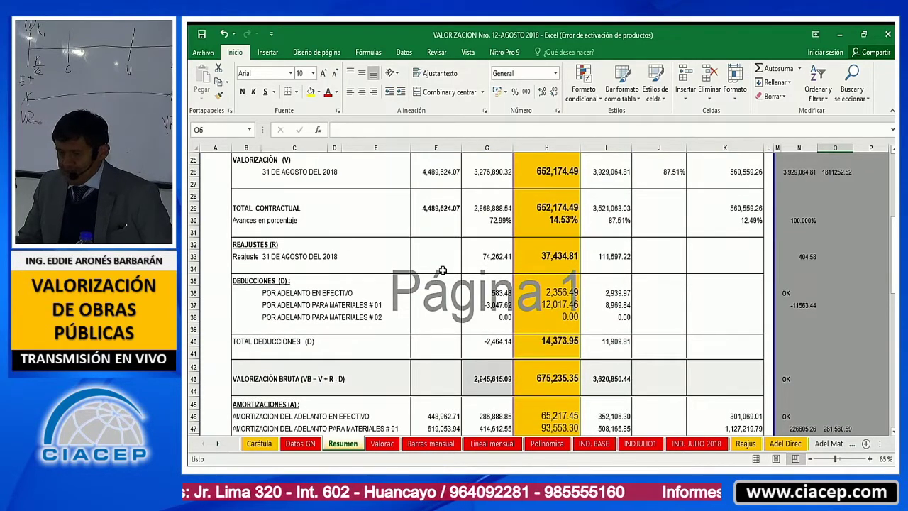
scroll(531, 254, "down", 1)
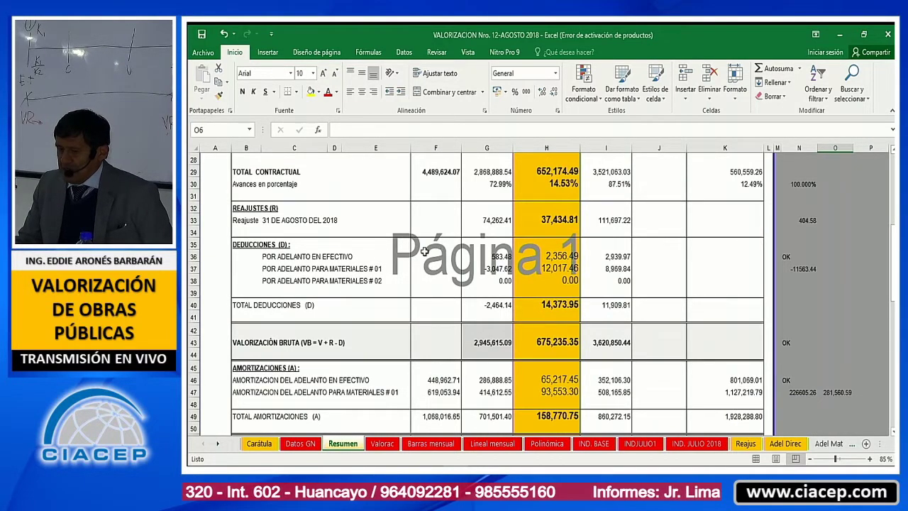
- Examine the deductions on Resumen, starting at POR ADELANTO EN EFECTIVO, and continue through the amortizations, net valuation and retentions to the contractor's payment
left_click(309, 258)
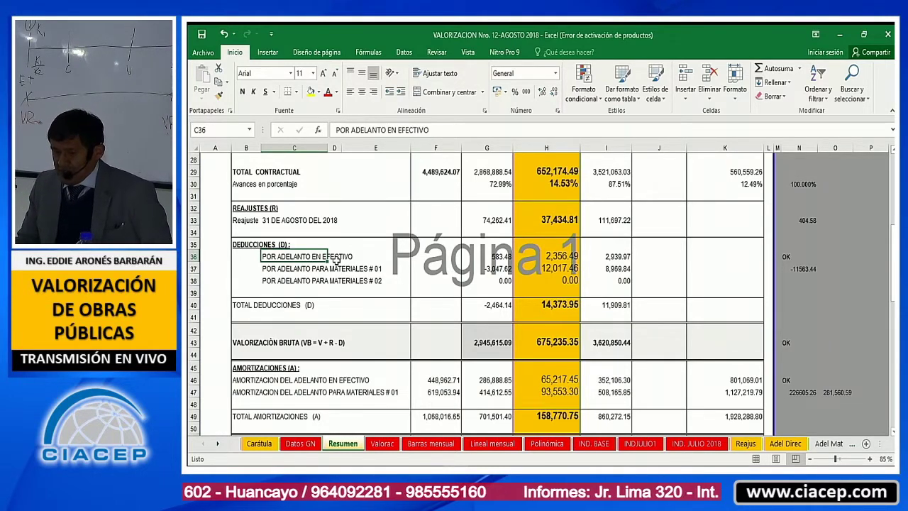
scroll(351, 272, "down", 1)
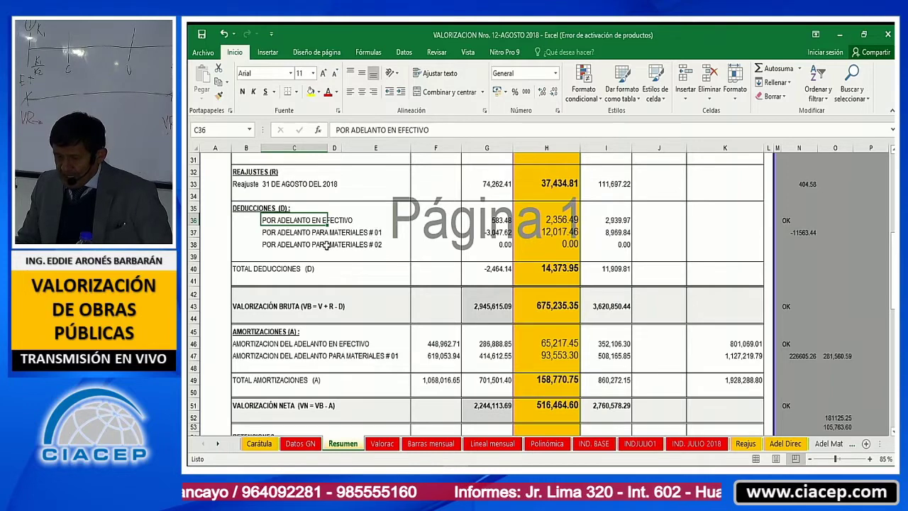
scroll(381, 264, "down", 2)
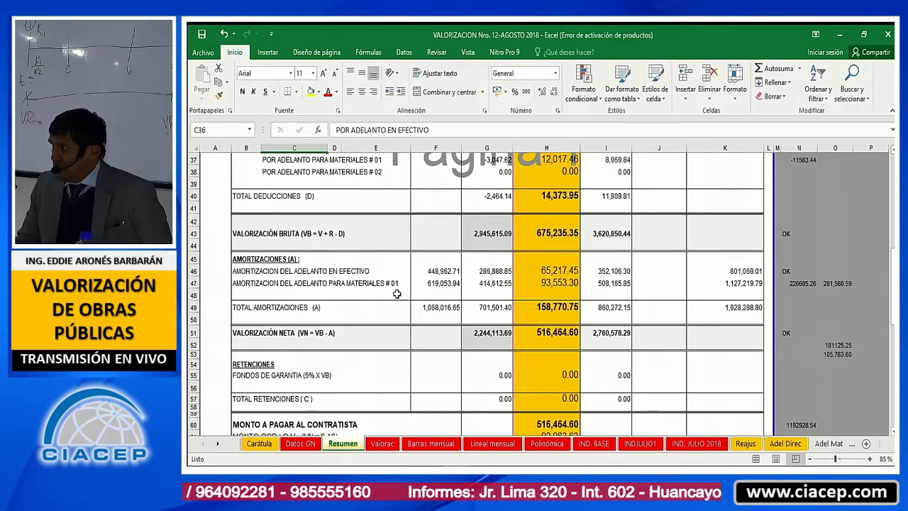
scroll(415, 274, "down", 1)
scroll(415, 273, "down", 1)
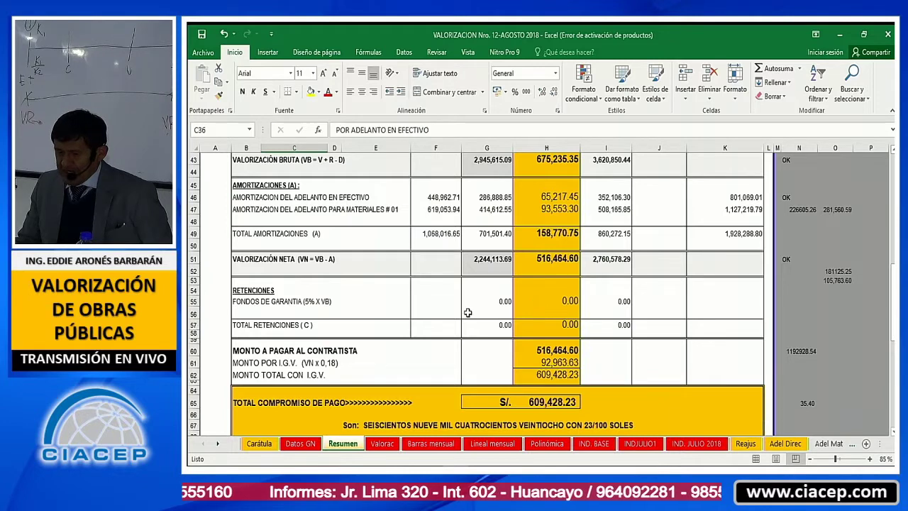
scroll(467, 312, "down", 1)
scroll(467, 313, "down", 1)
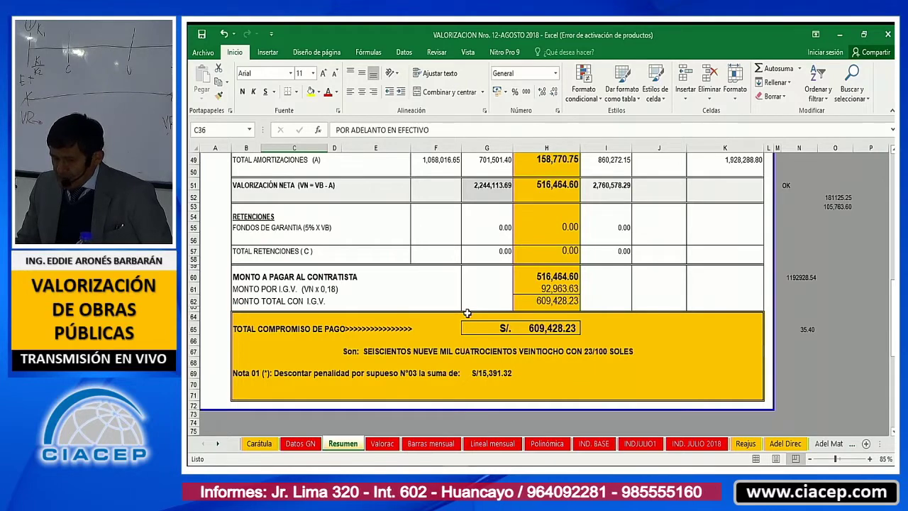
- Review the payment to the contractor, IGV, Total Compromiso de Pago and penalty note on Resumen, enlarging them to 166%
scroll(467, 313, "up", 11)
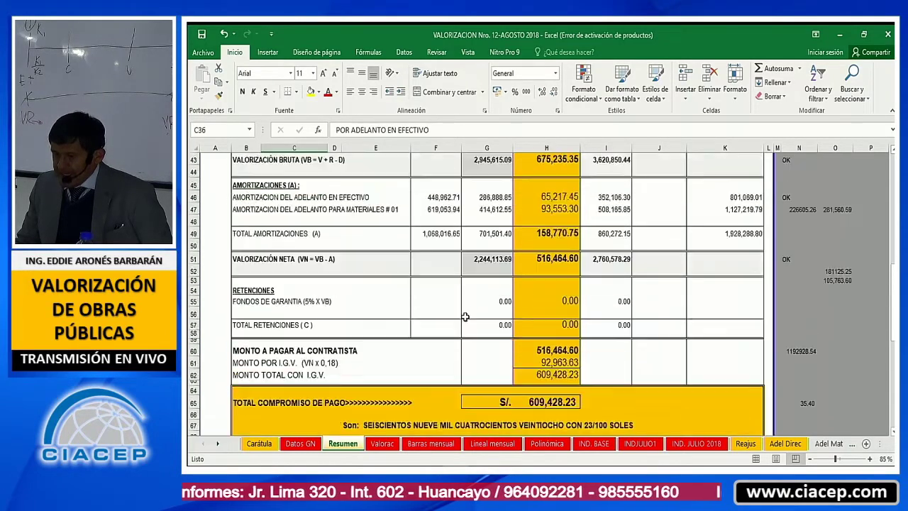
scroll(468, 339, "down", 11)
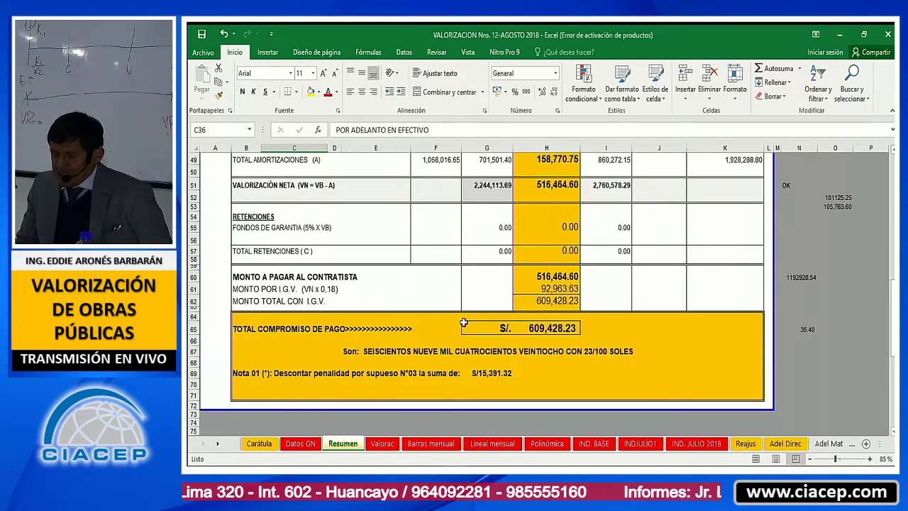
scroll(463, 322, "up", 1)
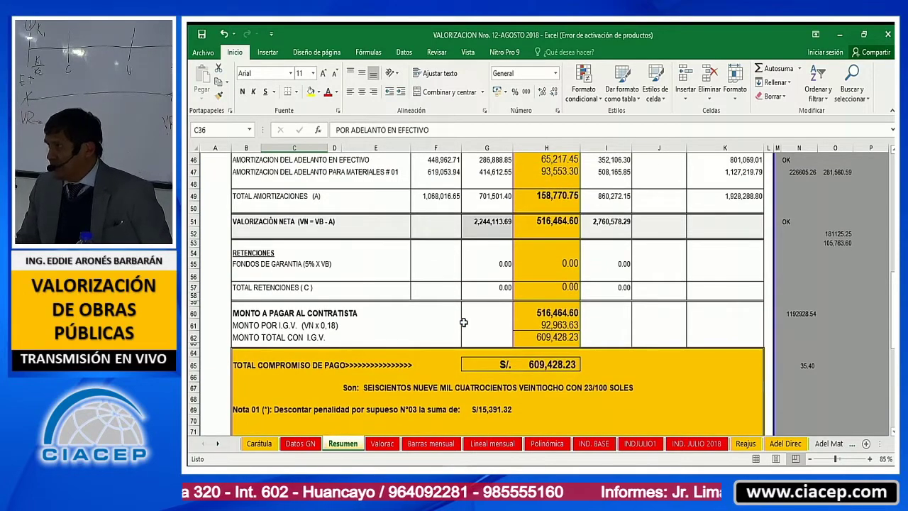
scroll(463, 323, "down", 1)
scroll(463, 323, "up", 1)
scroll(463, 323, "down", 2)
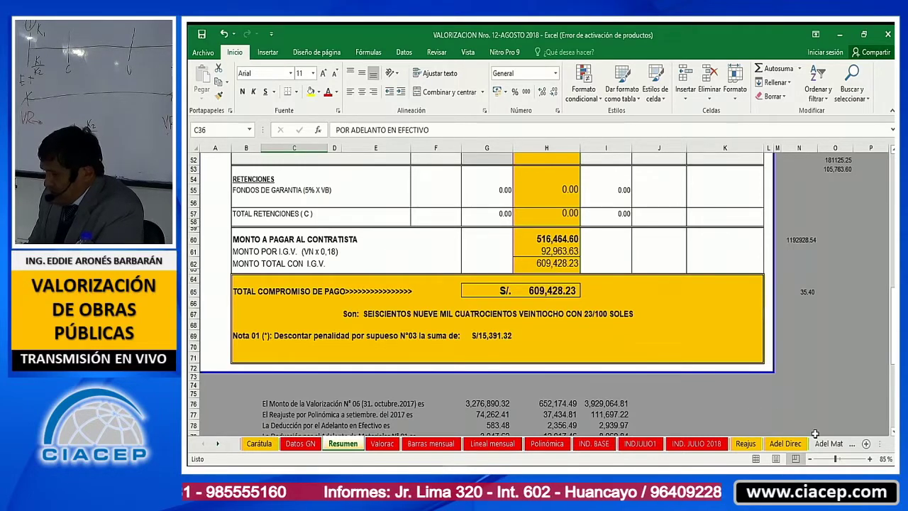
left_click(840, 459)
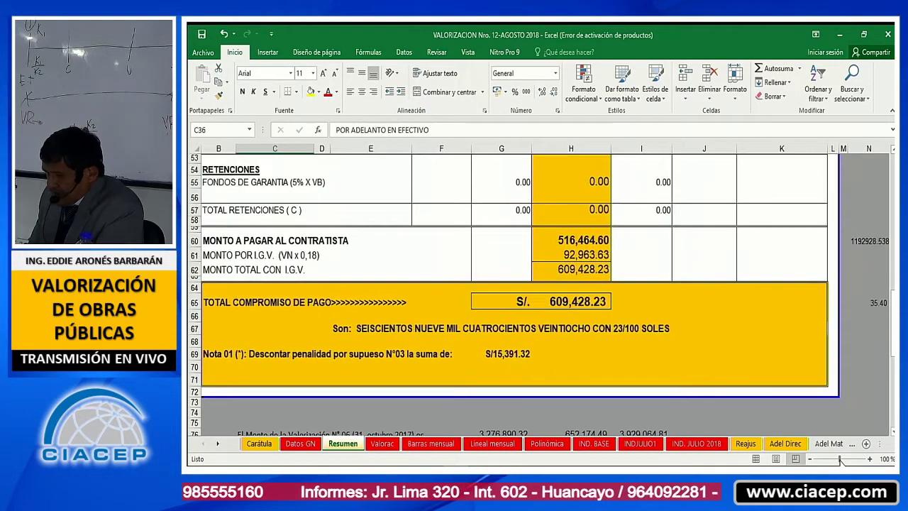
left_click(846, 459)
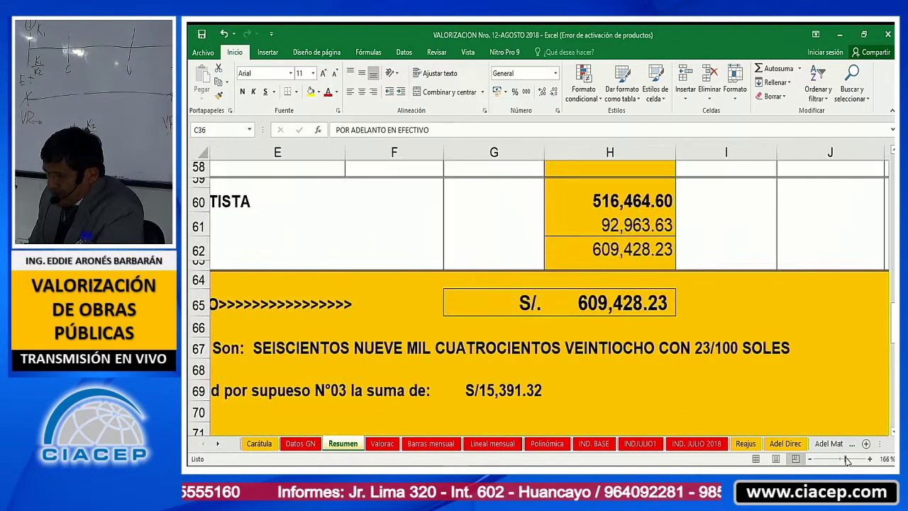
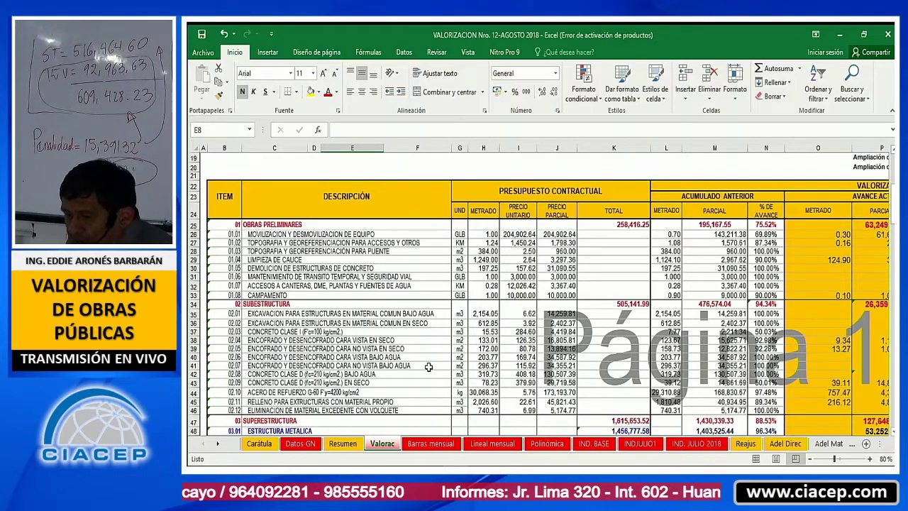
- Highlight the ITEM, DESCRIPCIÓN and PRESUPUESTO CONTRACTUAL columns on Valorac from their headings to the Superestructura row for review
scroll(429, 365, "down", 1)
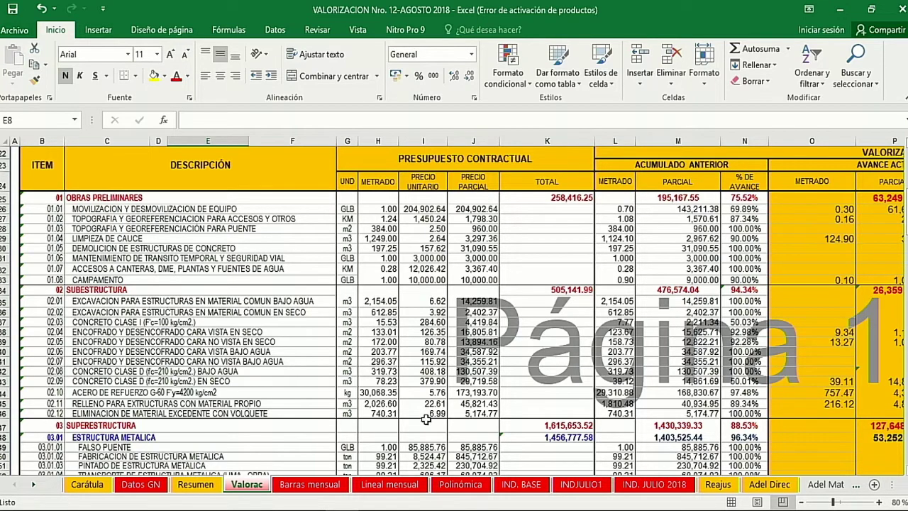
left_click(187, 168)
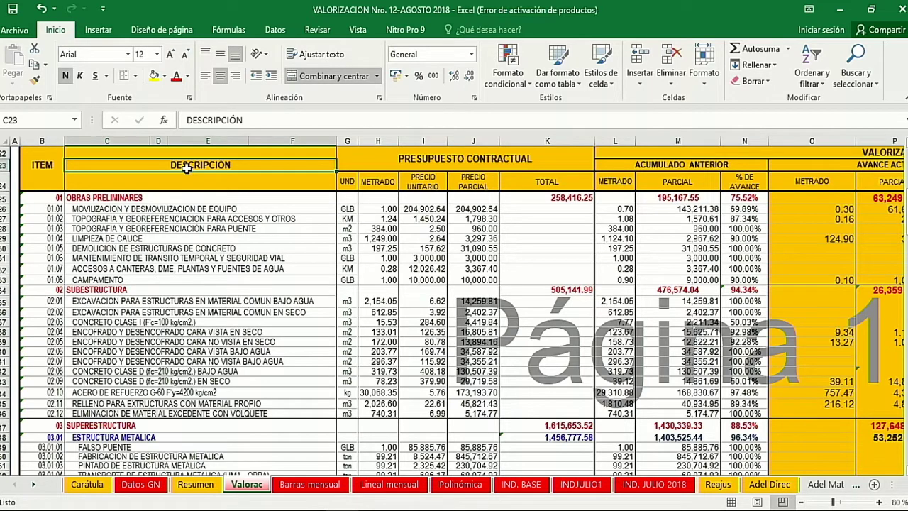
key("Down")
key("Left")
key("Right")
key("Right")
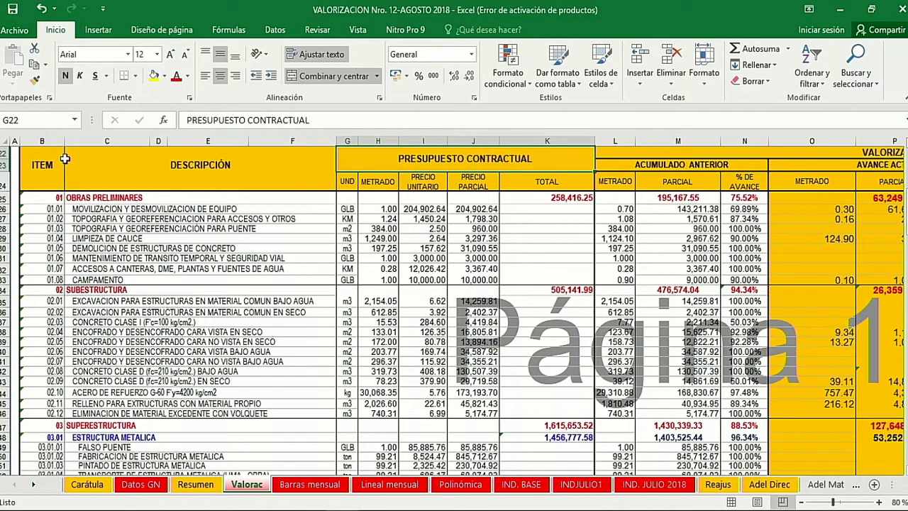
left_click_drag(39, 161, 475, 425)
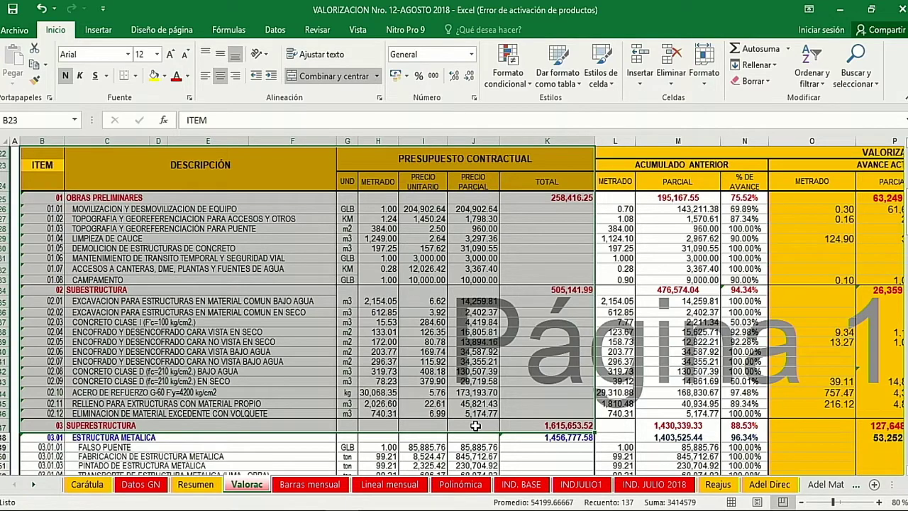
scroll(496, 417, "up", 1)
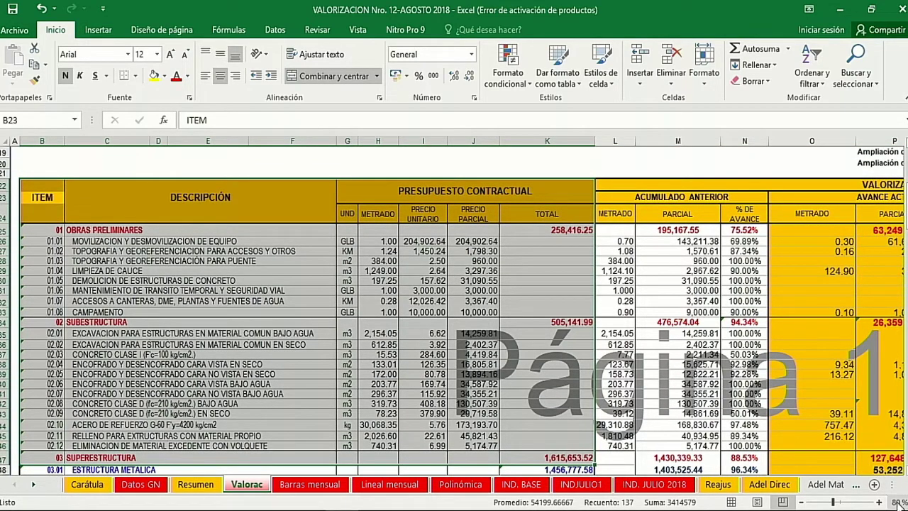
- Examine item 02.01 on Valorac across the Acumulado Anterior, Avance Actual and Acumulado Actual columns, ending at its accumulated % de Avance
left_click(699, 338)
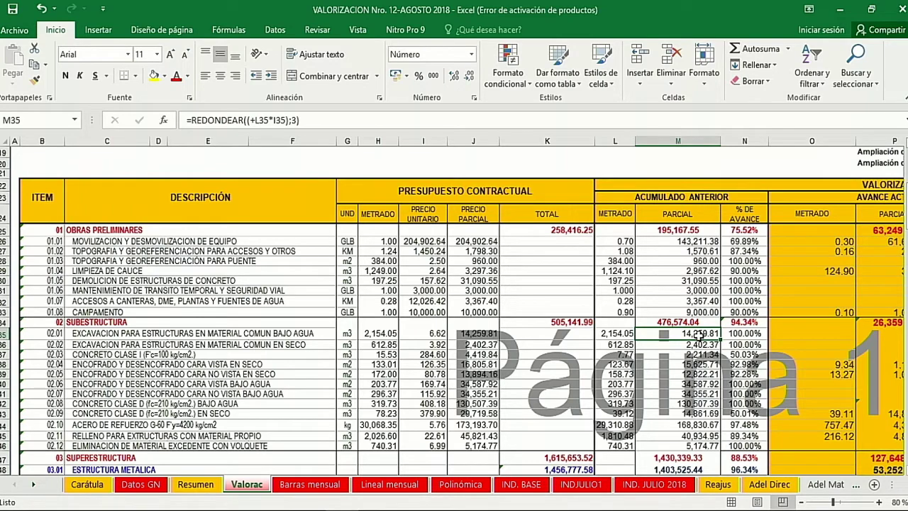
key("Right")
key("Right")
key("Right")
key("Right")
key("Right")
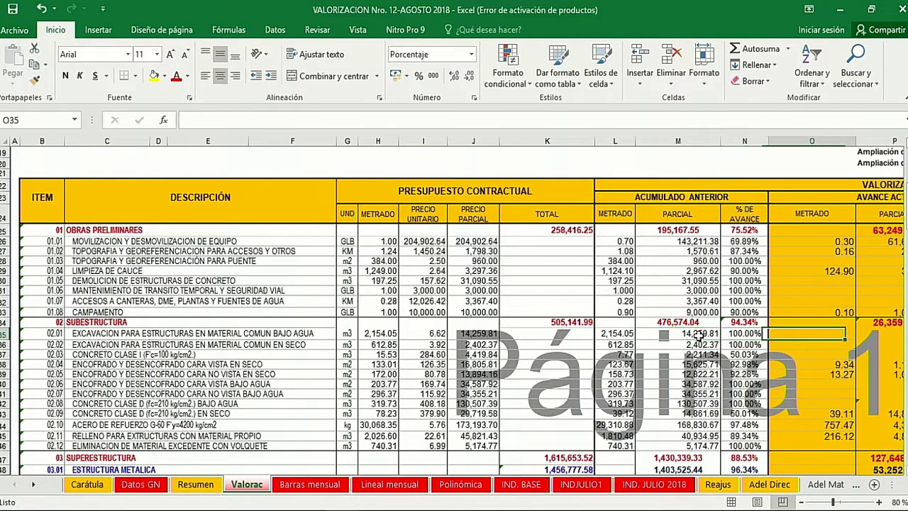
key("Right")
key("Right")
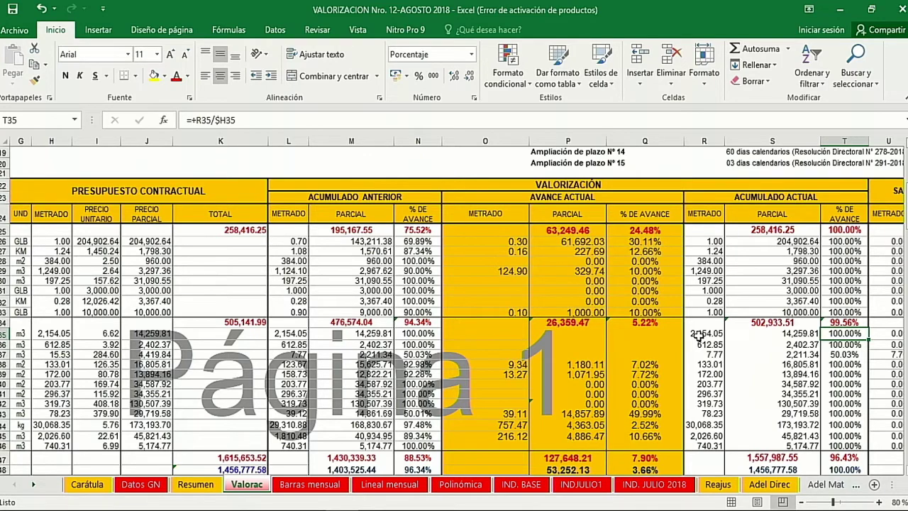
- Examine the SALDO POR EJECUTAR metrado and valorizado columns on Valorac from item 02.01 down through the Varios items
key("Right")
key("Right")
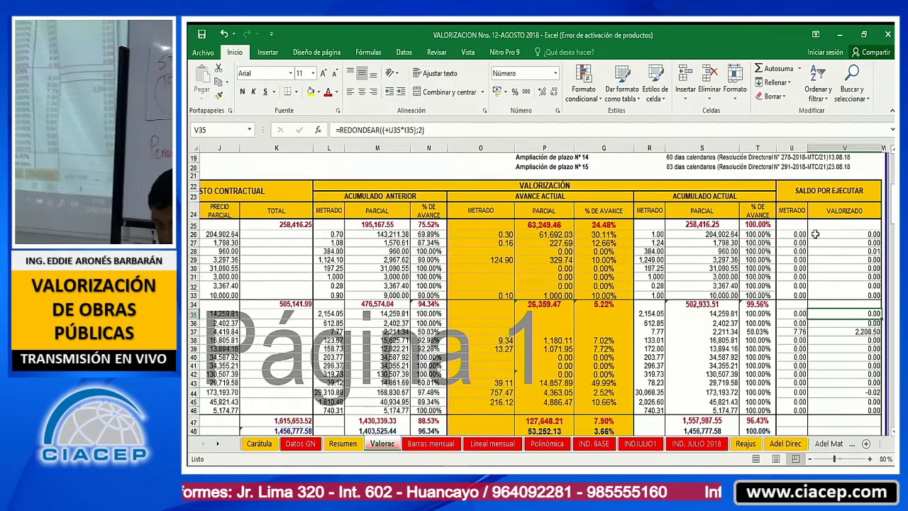
scroll(793, 267, "down", 2)
scroll(782, 286, "down", 6)
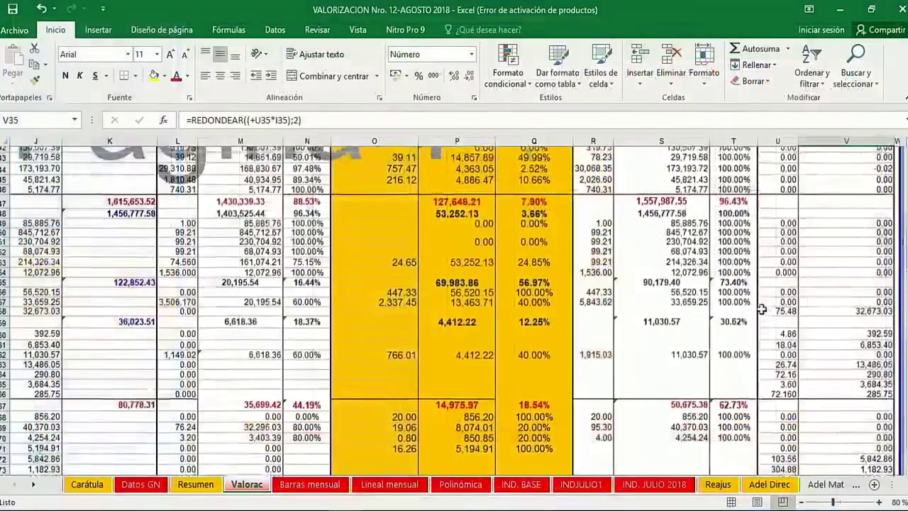
scroll(760, 309, "down", 1)
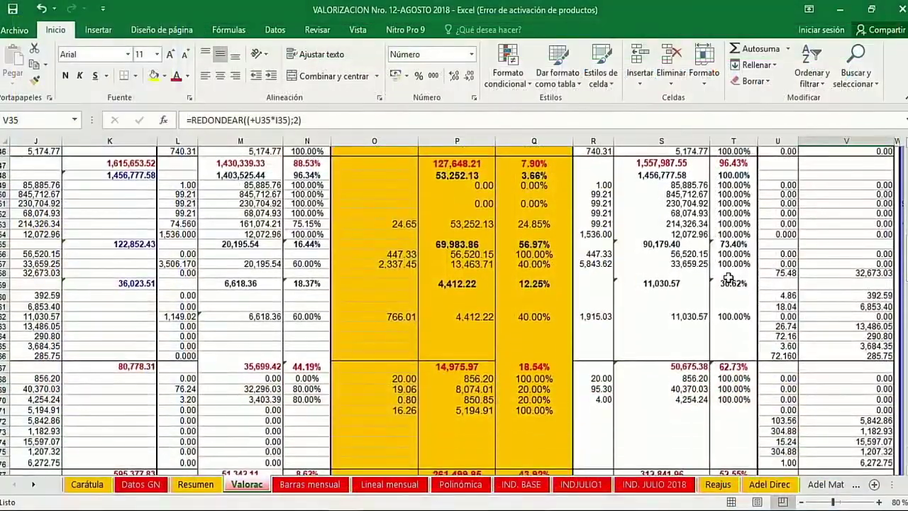
- Trace item 03.03 Losa de Aproximación on Valorac between its accumulated % de Avance and its item number and description
left_click(750, 284)
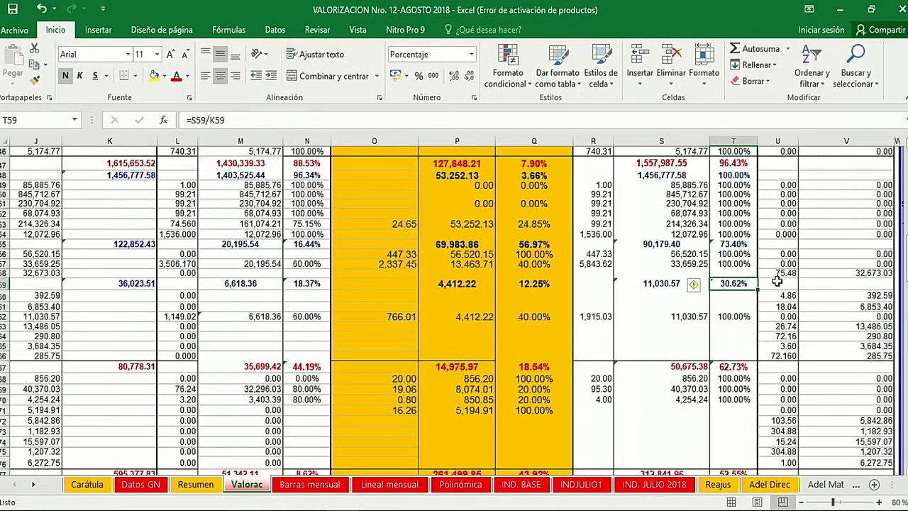
key("Left")
key("Left")
key("Left")
key("Left")
key("Left")
key("Left")
key("Left")
key("Left")
key("Left")
key("Left")
key("Left")
key("Left")
key("Left")
key("Left")
key("Left")
key("Left")
key("Left")
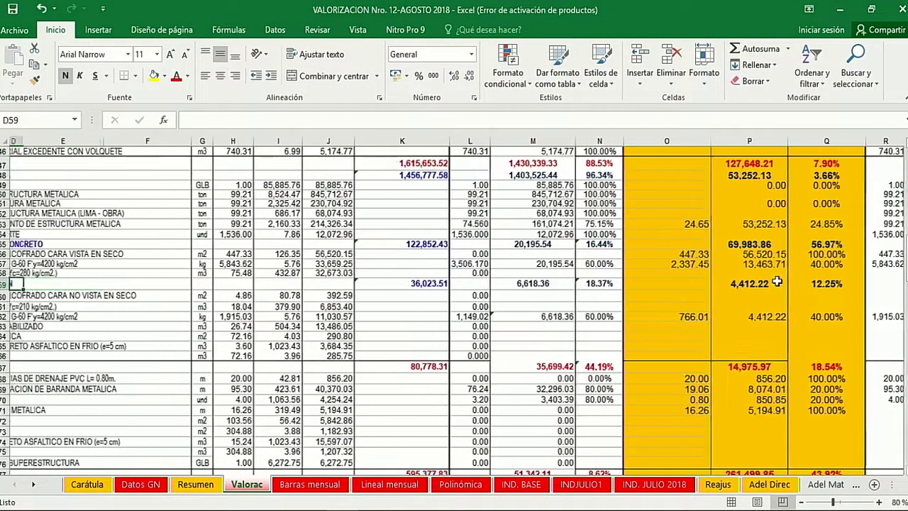
key("Left")
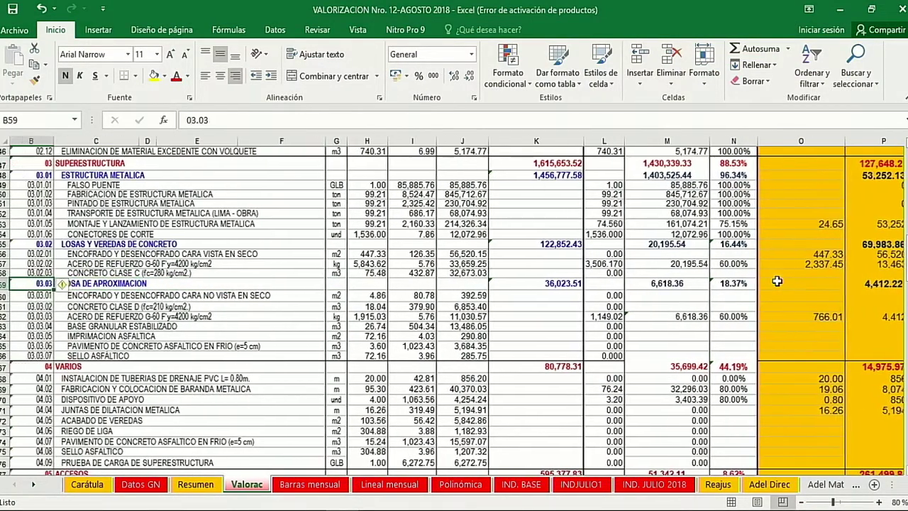
key("Right")
key("Right")
key("Right")
key("Right")
key("Right")
key("Right")
key("Right")
key("Right")
key("Right")
key("Right")
key("Right")
key("Right")
key("Right")
key("Right")
key("Right")
key("Right")
key("Right")
key("Right")
key("Right")
key("Right")
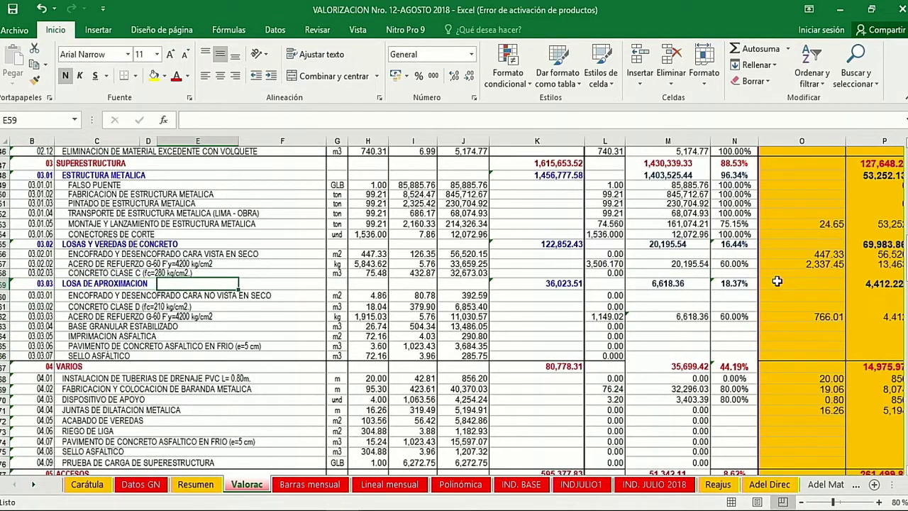
key("Left")
key("Left")
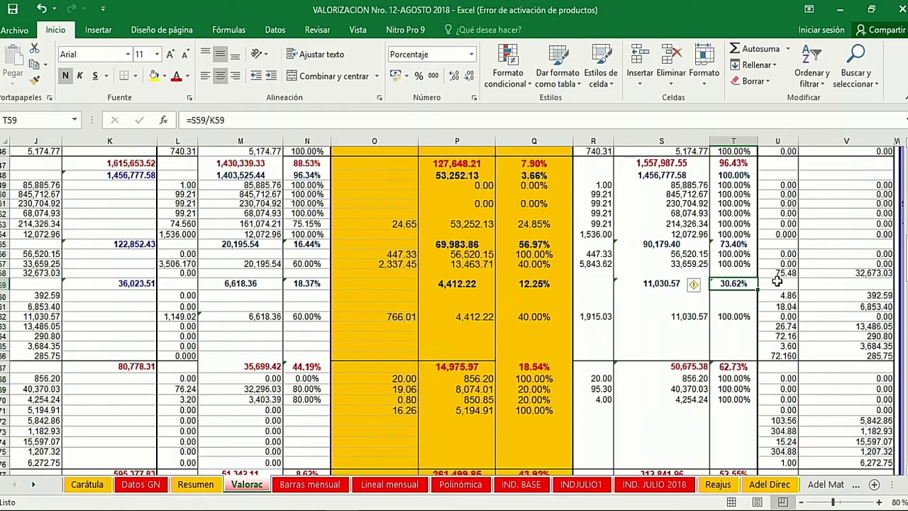
- Review the Acumulado Actual % de Avance column on Valorac from its headings down to the Página 2 items and back
scroll(777, 281, "up", 3)
scroll(777, 281, "up", 6)
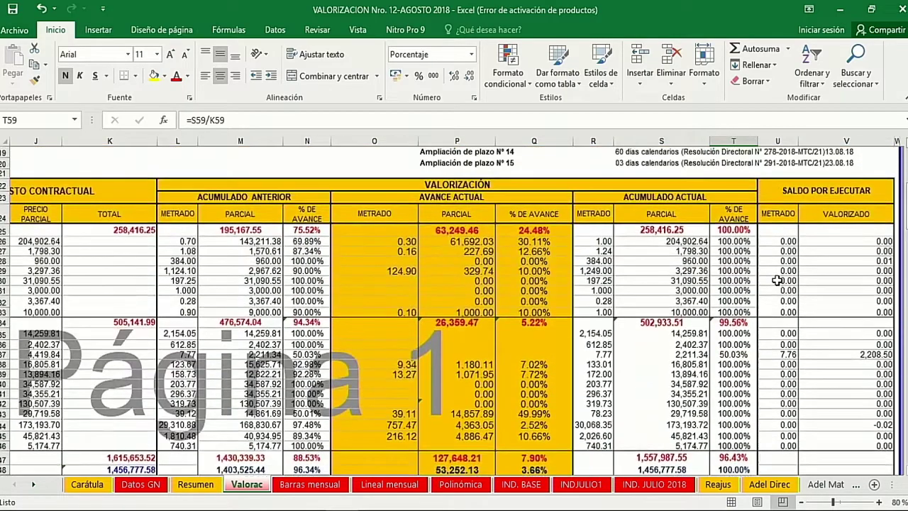
scroll(777, 282, "down", 1)
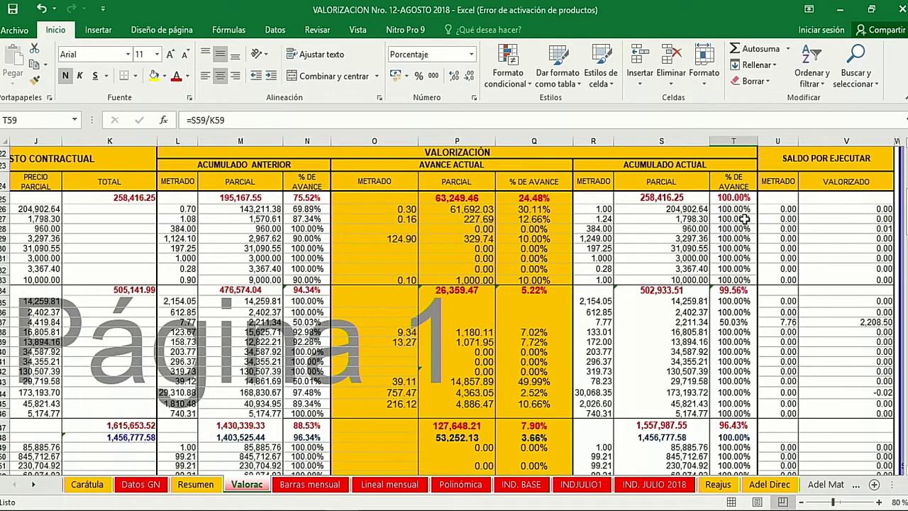
scroll(743, 219, "down", 6)
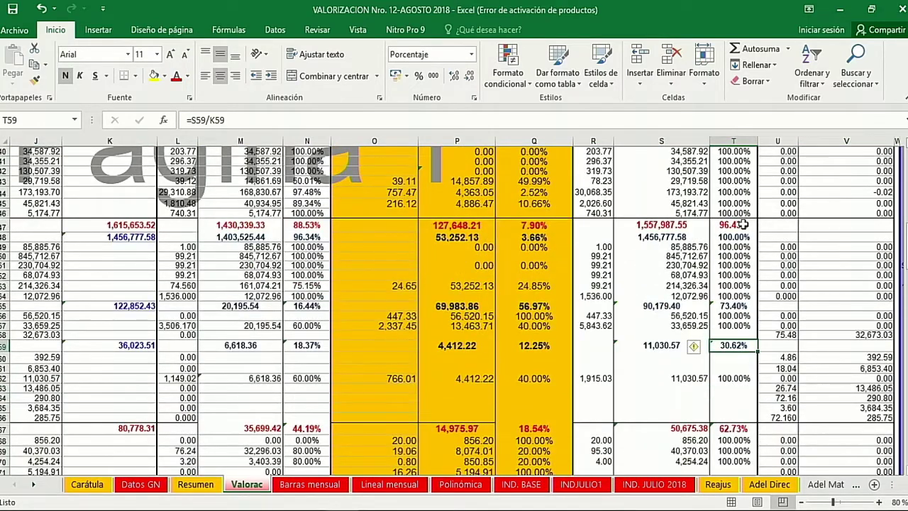
scroll(742, 226, "down", 2)
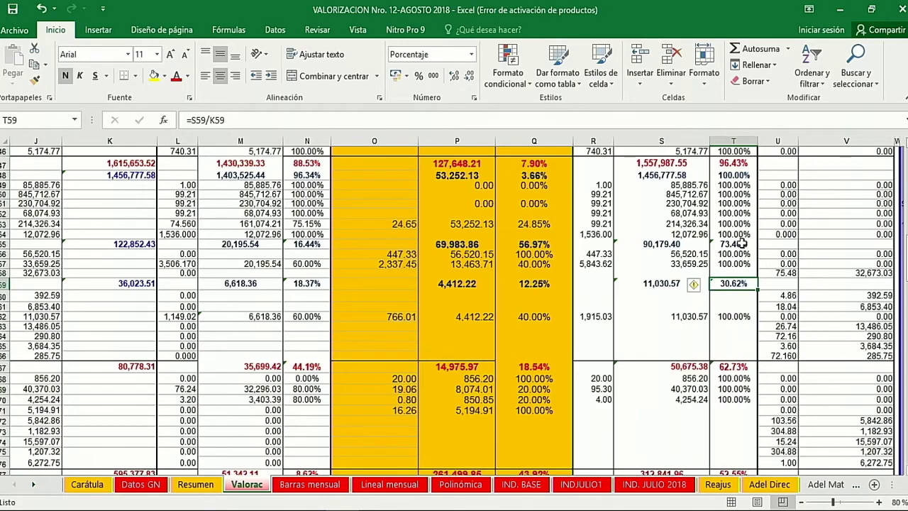
scroll(742, 243, "down", 2)
scroll(741, 243, "down", 7)
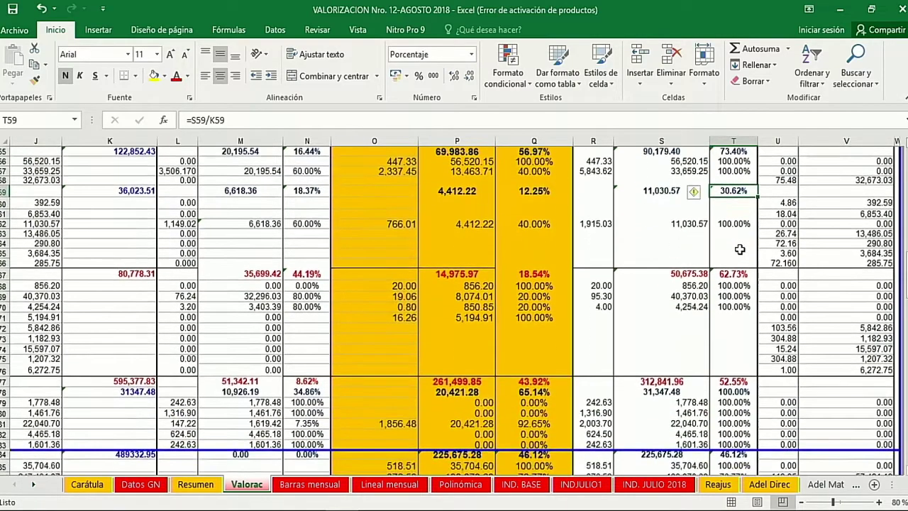
scroll(740, 248, "down", 7)
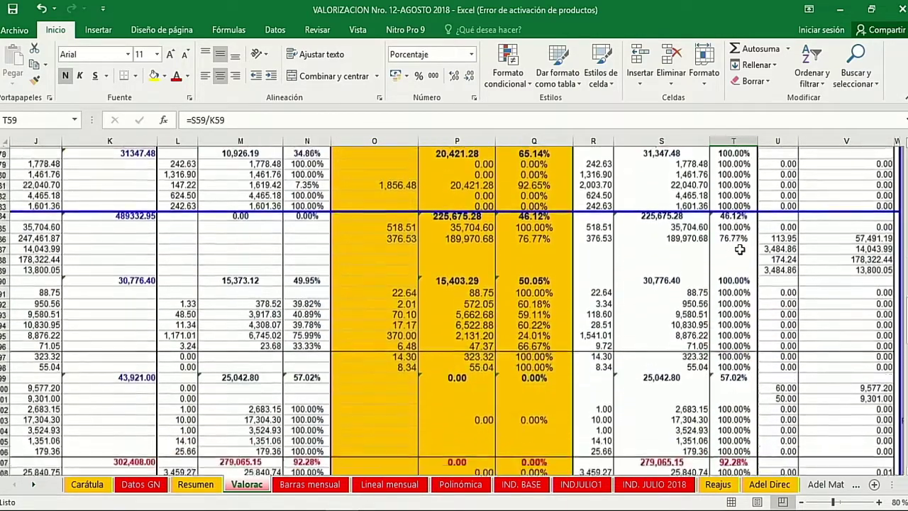
scroll(740, 250, "down", 11)
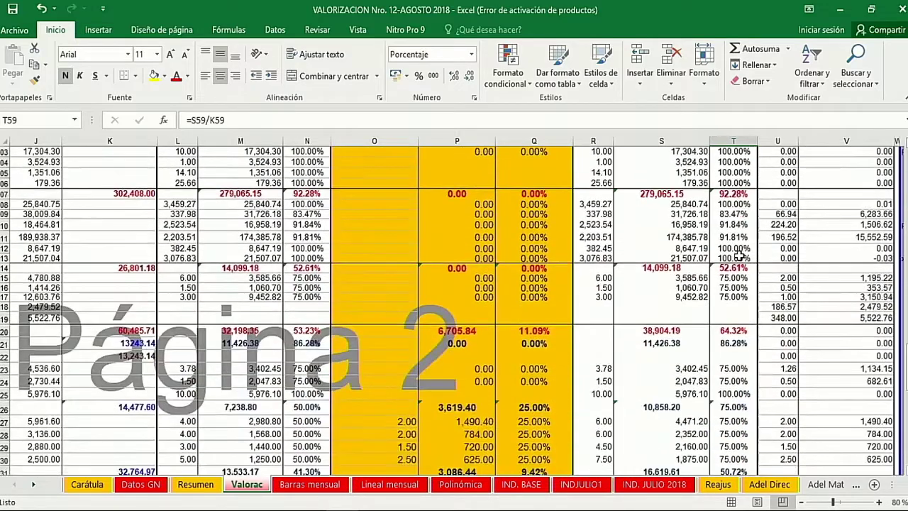
scroll(740, 256, "up", 18)
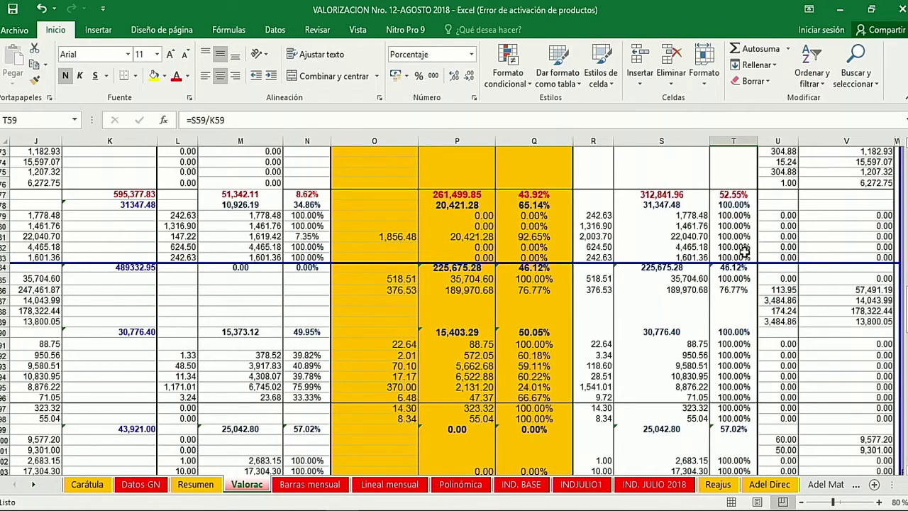
scroll(745, 251, "up", 16)
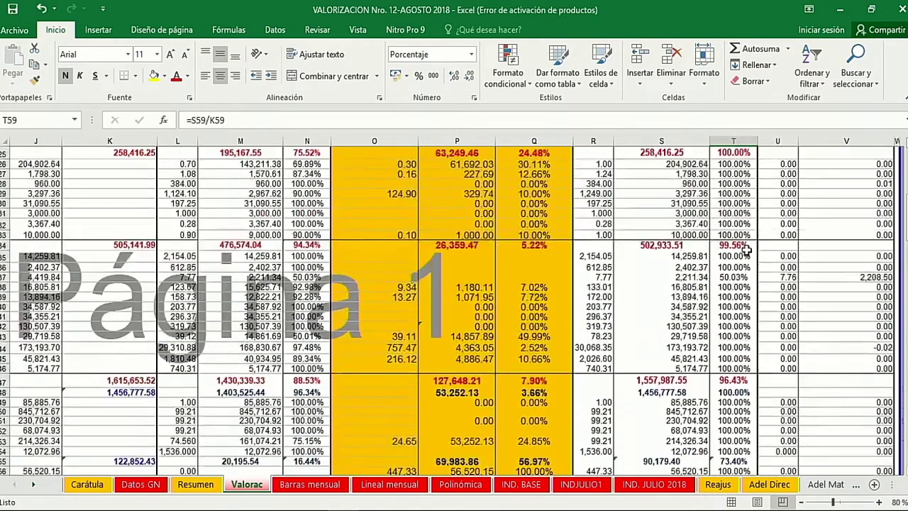
scroll(744, 246, "up", 3)
scroll(746, 250, "up", 1)
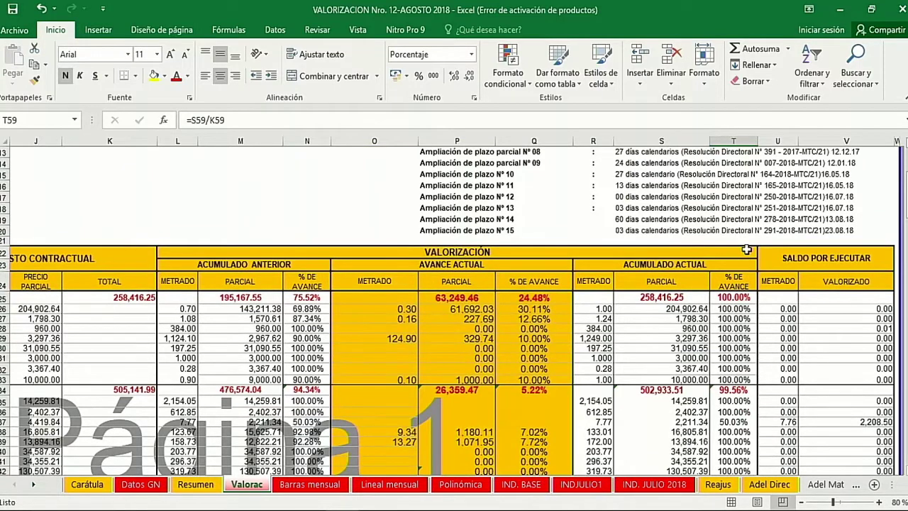
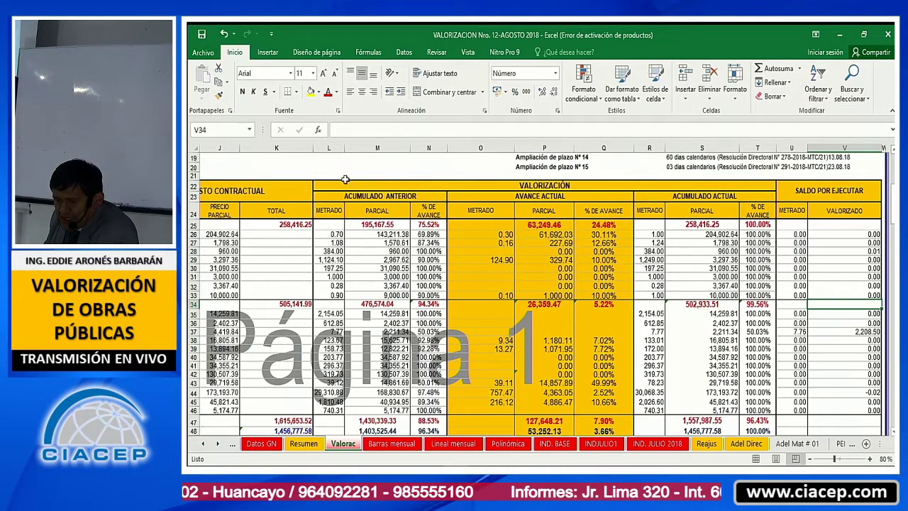
- Try to clear the entire Acumulado Anterior METRADO column on Valorac
left_click(377, 147)
left_click(336, 148)
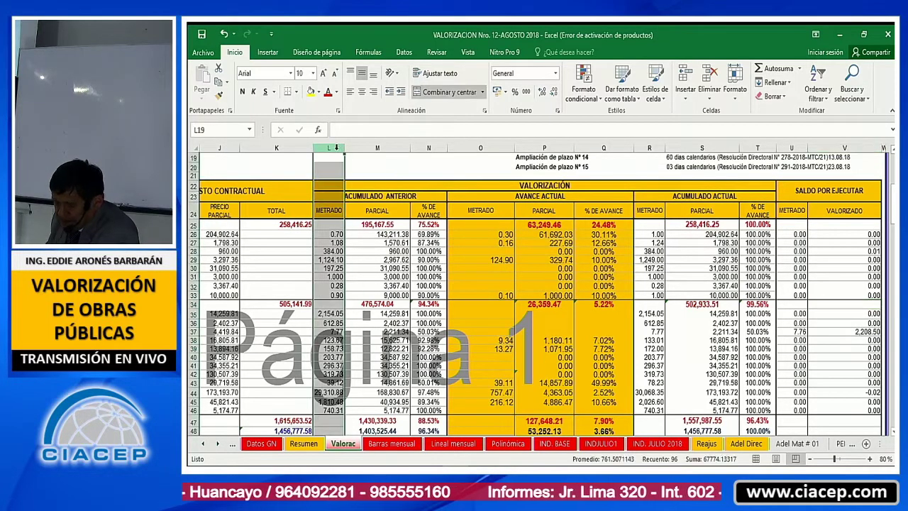
key("Delete")
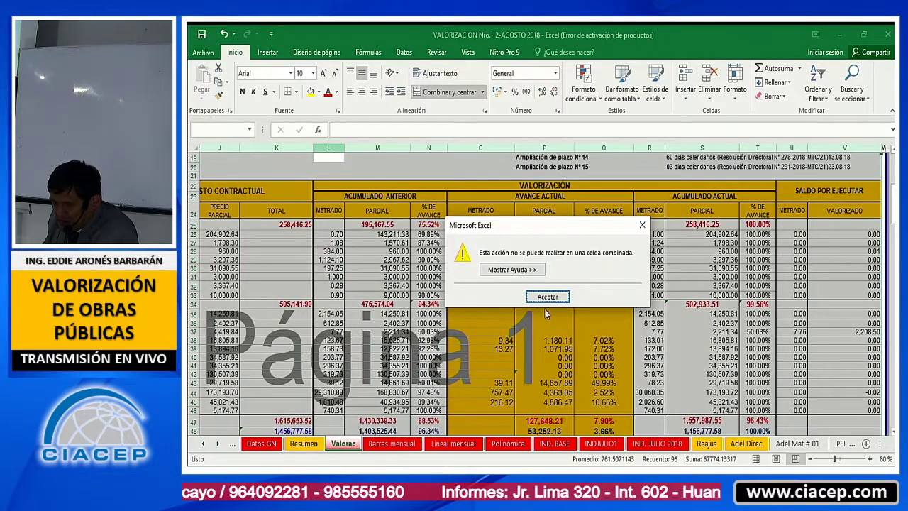
left_click(547, 296)
left_click(338, 286)
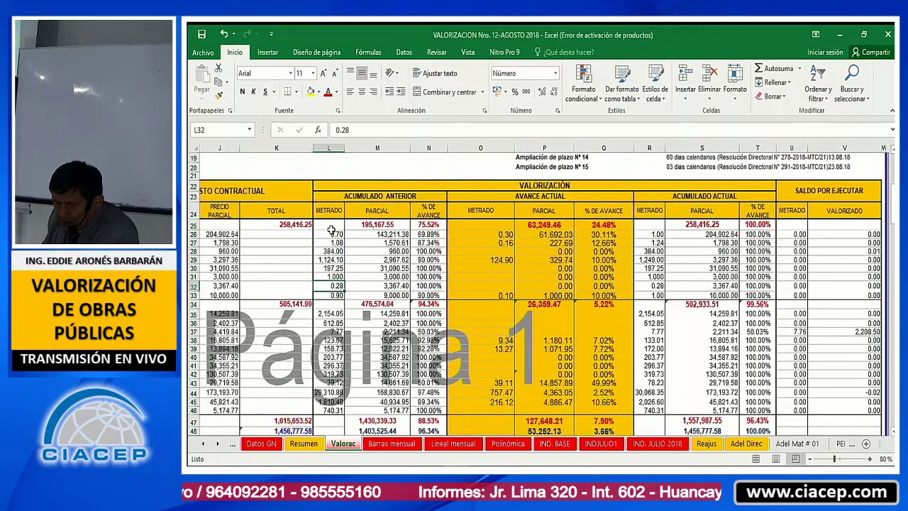
- Clear the Acumulado Anterior METRADO values in L25:L33 on Valorac and inspect the Acumulado Actual PARCIAL formula in row 29
left_click_drag(331, 228, 336, 295)
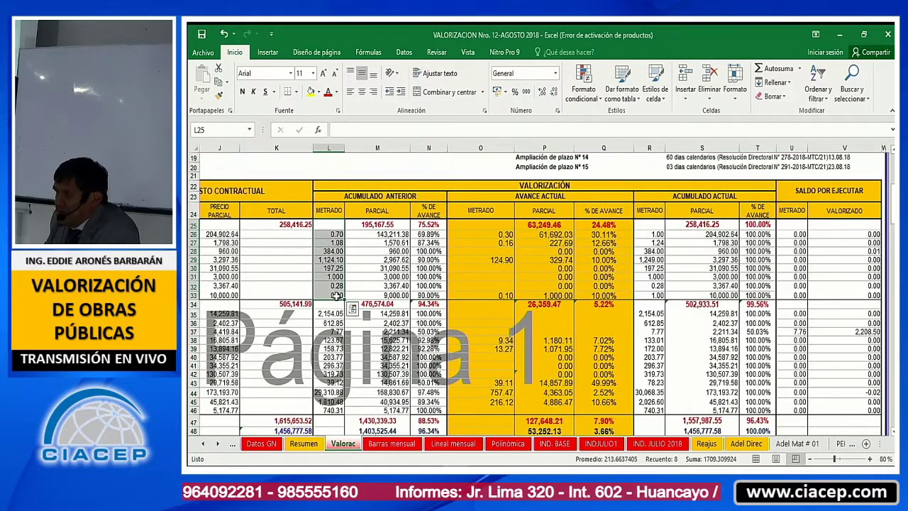
key("Delete")
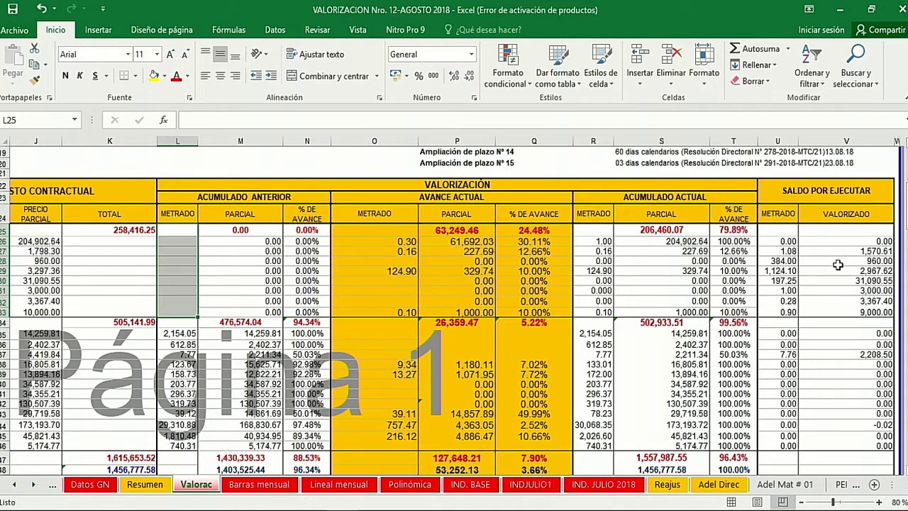
left_click(701, 273)
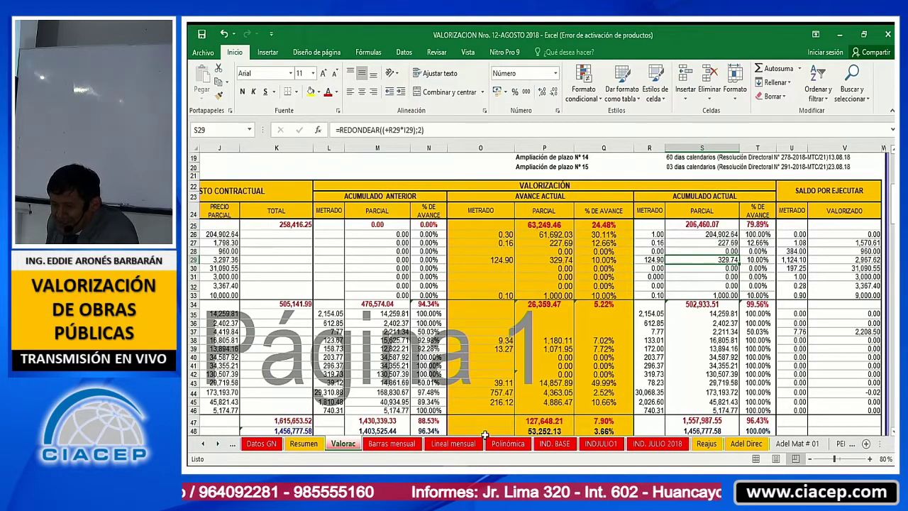
- Review the Comparativo entre Programado vs Ejecutado chart and the Avances Mensuales table on Barras mensual, including the 31.Julio.18 bar
left_click(394, 445)
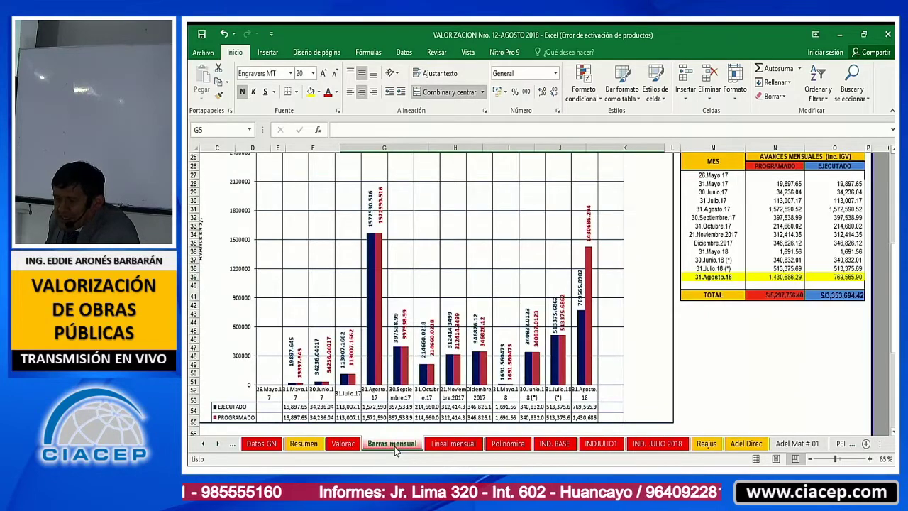
scroll(368, 415, "down", 1)
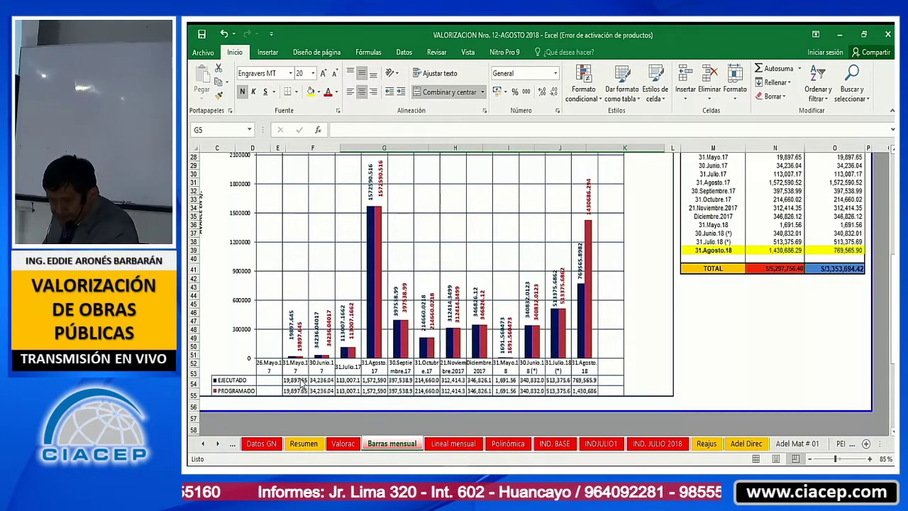
left_click(312, 401)
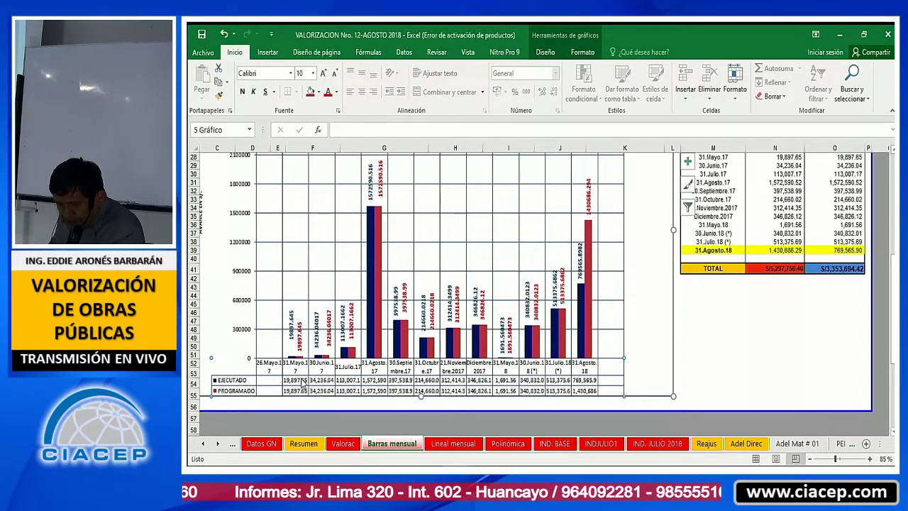
scroll(729, 291, "up", 4)
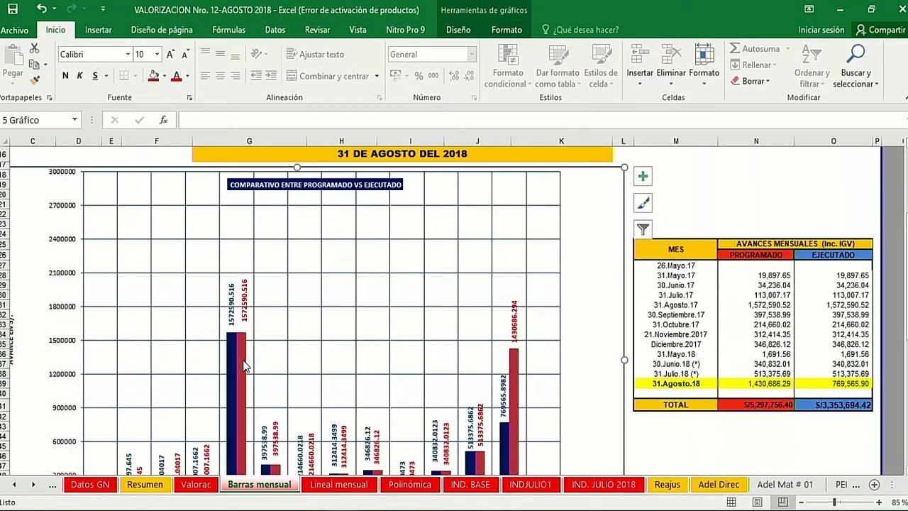
scroll(242, 362, "down", 2)
scroll(244, 375, "down", 1)
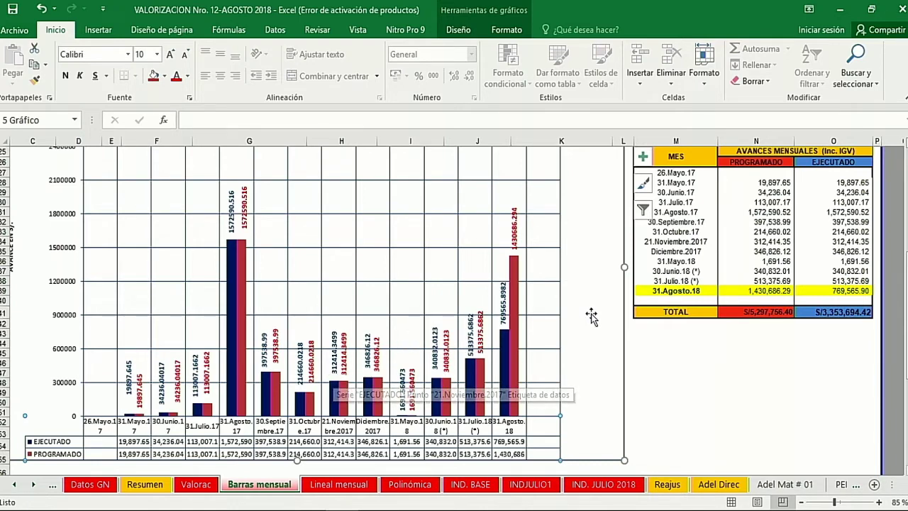
left_click(667, 381)
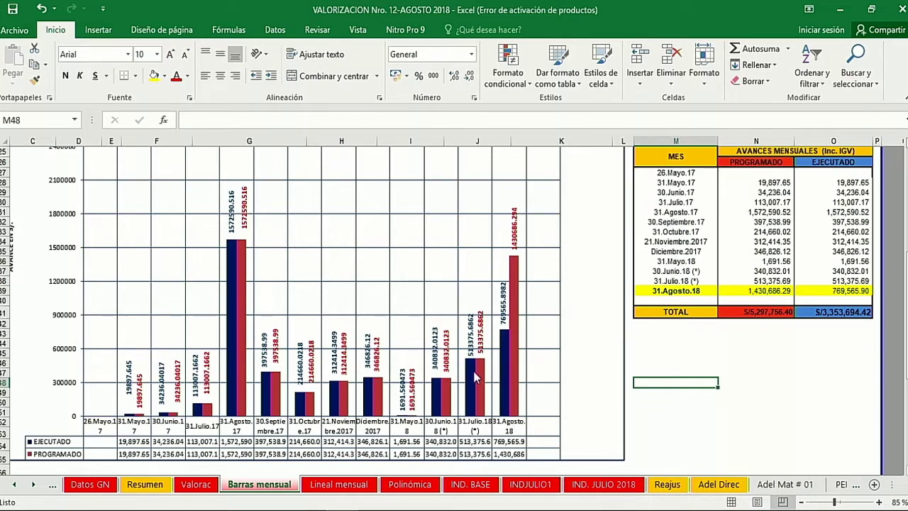
mouse_move(474, 381)
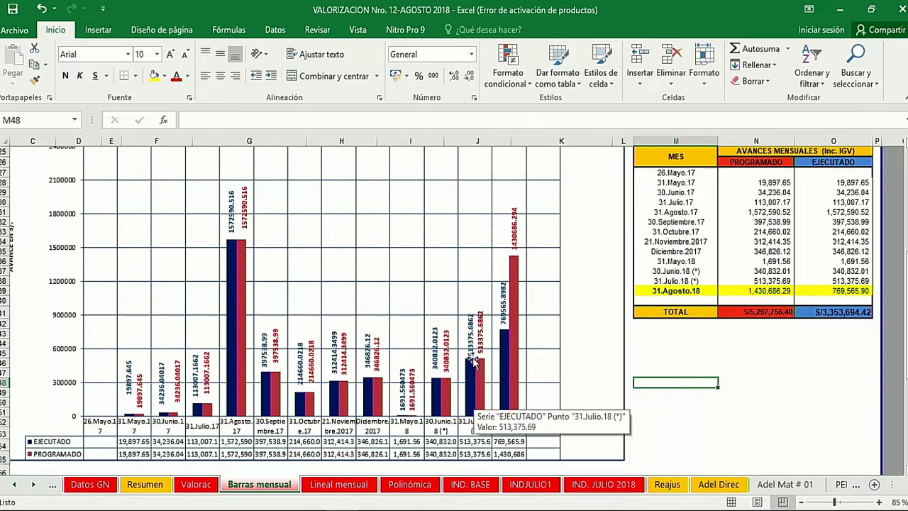
mouse_move(475, 360)
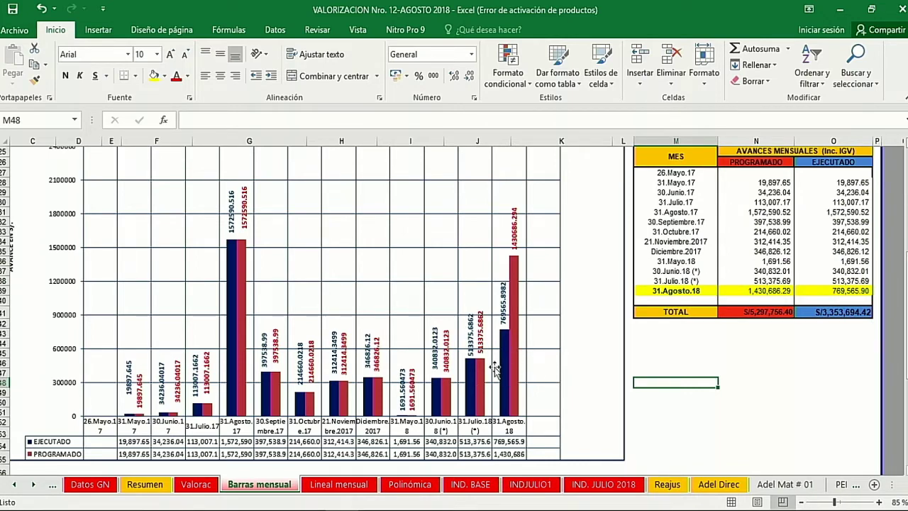
- Review the programmed-versus-executed line chart and the Montos Valorizados tables on the Lineal mensual sheet
left_click(339, 484)
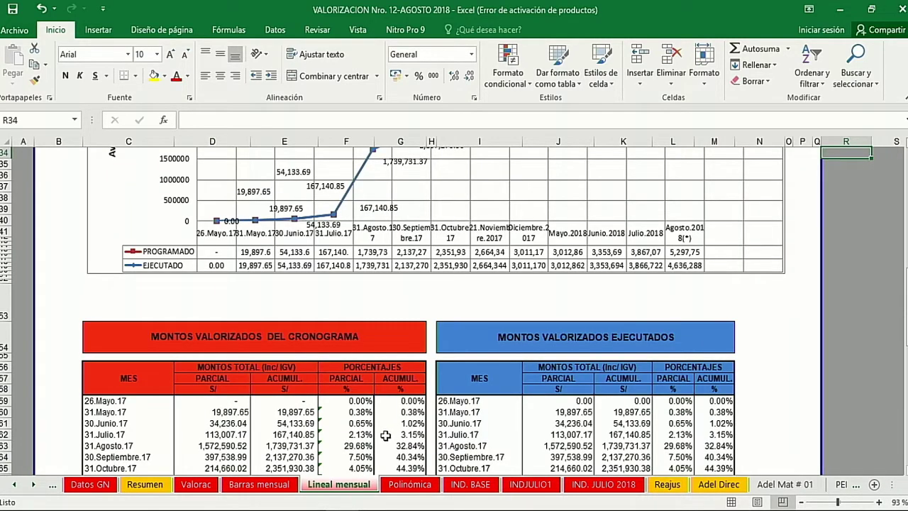
scroll(388, 431, "down", 2)
scroll(382, 443, "up", 7)
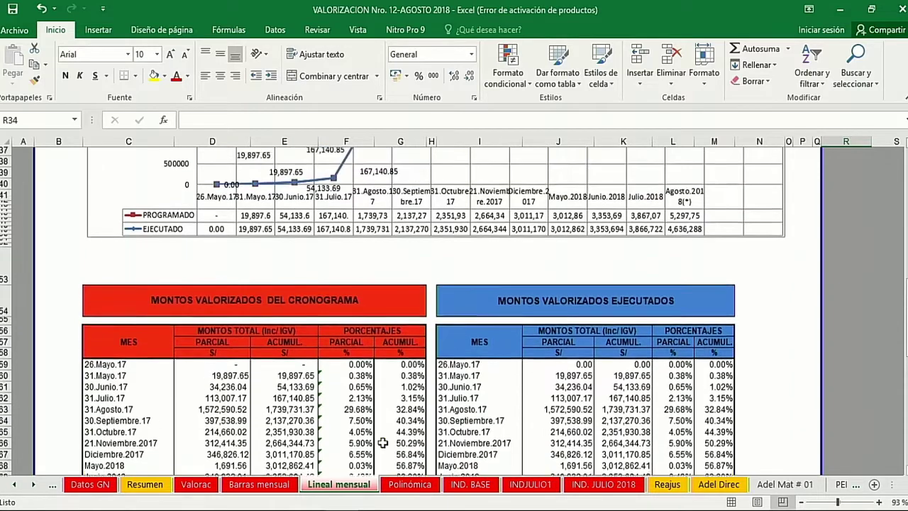
scroll(532, 315, "up", 1)
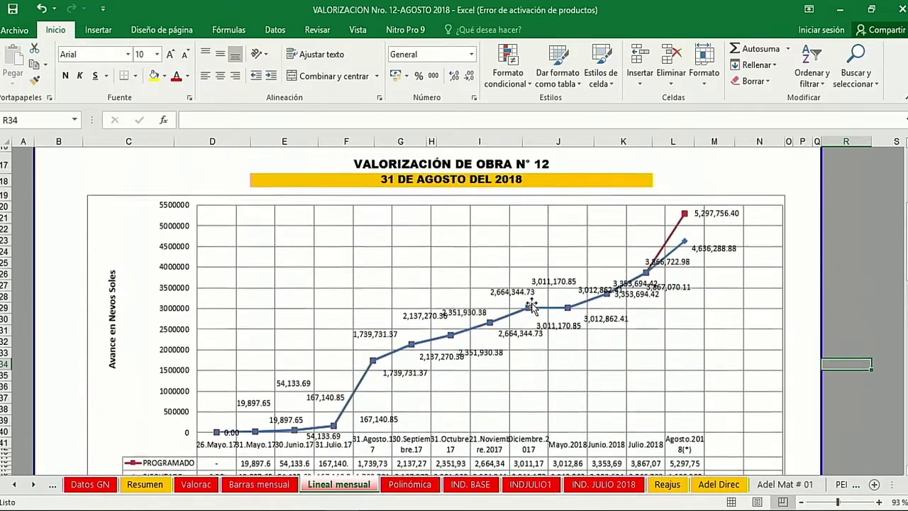
scroll(425, 326, "down", 1)
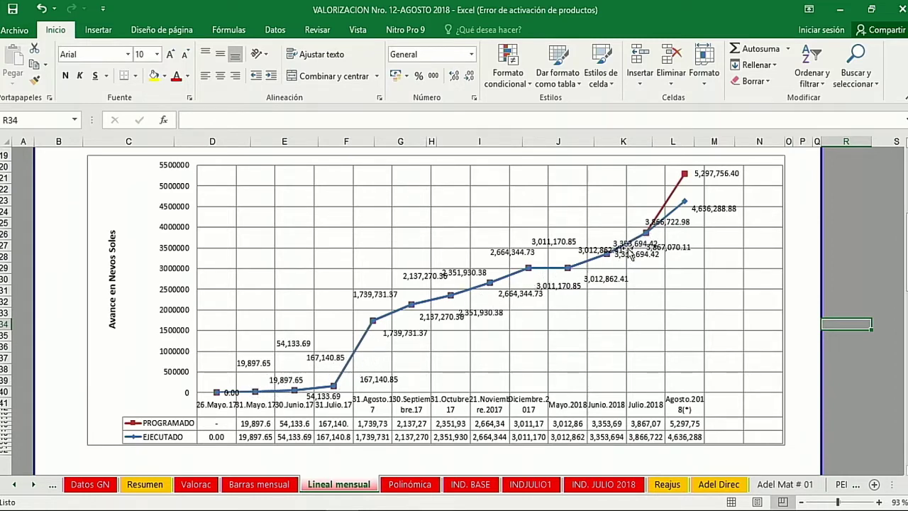
scroll(652, 234, "up", 1)
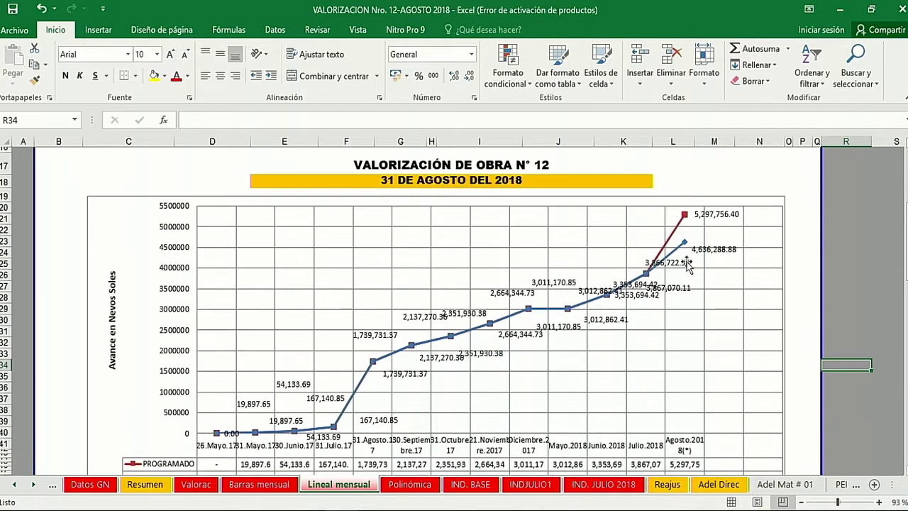
scroll(670, 237, "down", 2)
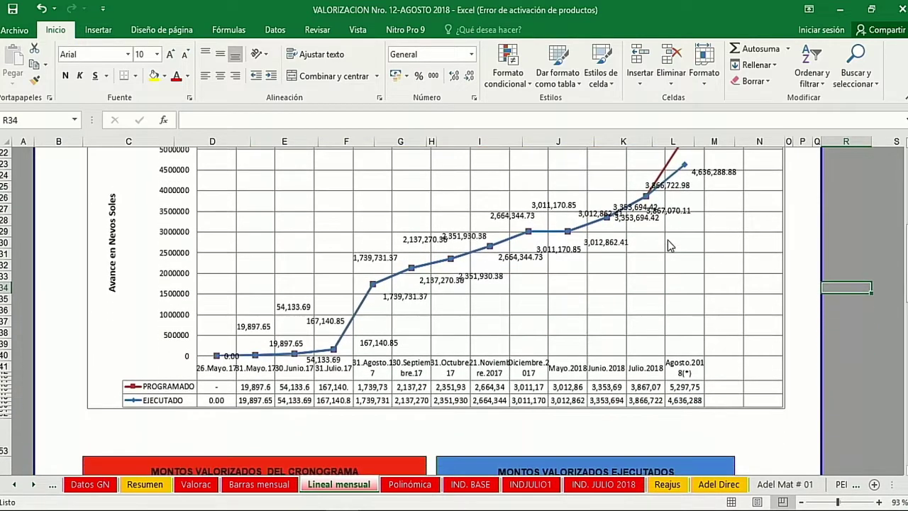
scroll(666, 241, "up", 1)
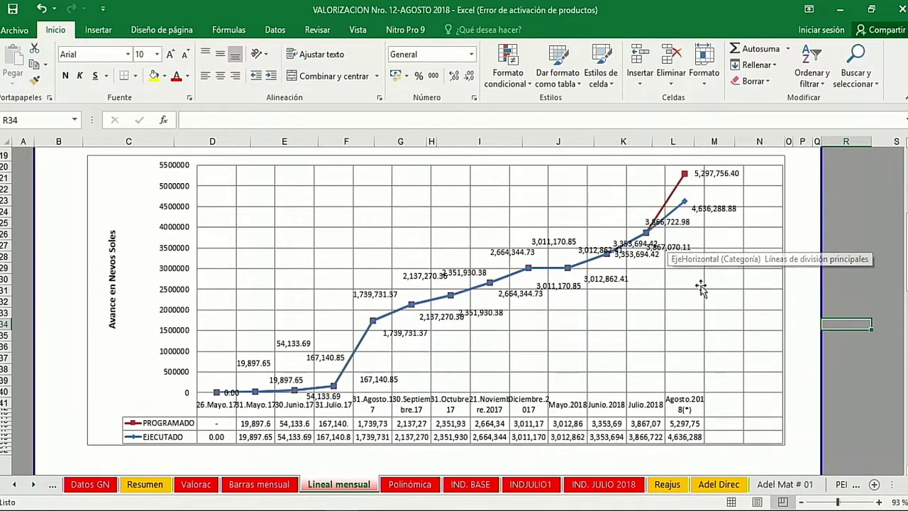
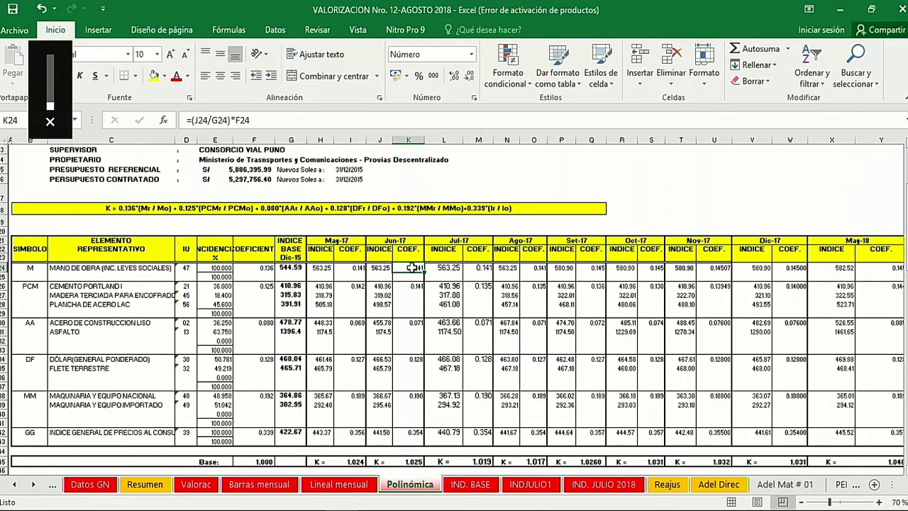
- Inspect the Jun-17 COEF. formulas for M in K24 and PCM in K26 on the Polinómica sheet
double_click(411, 268)
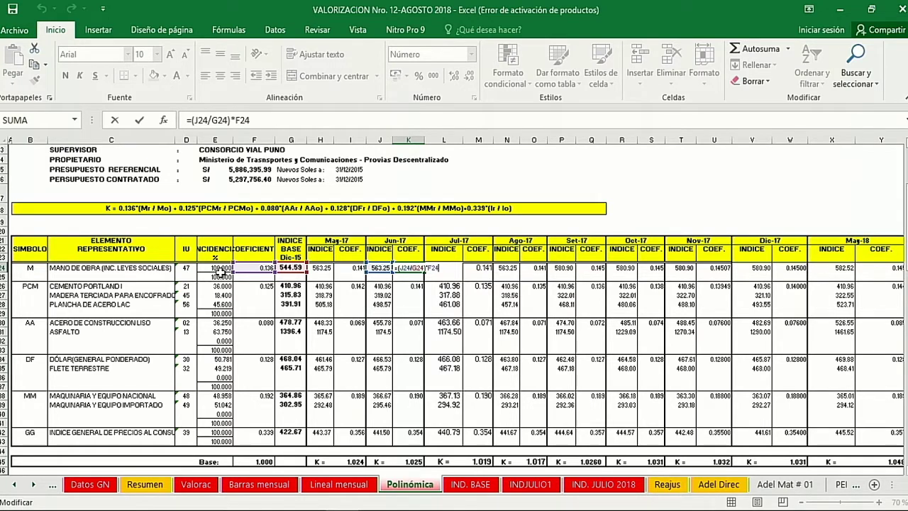
left_click(407, 285)
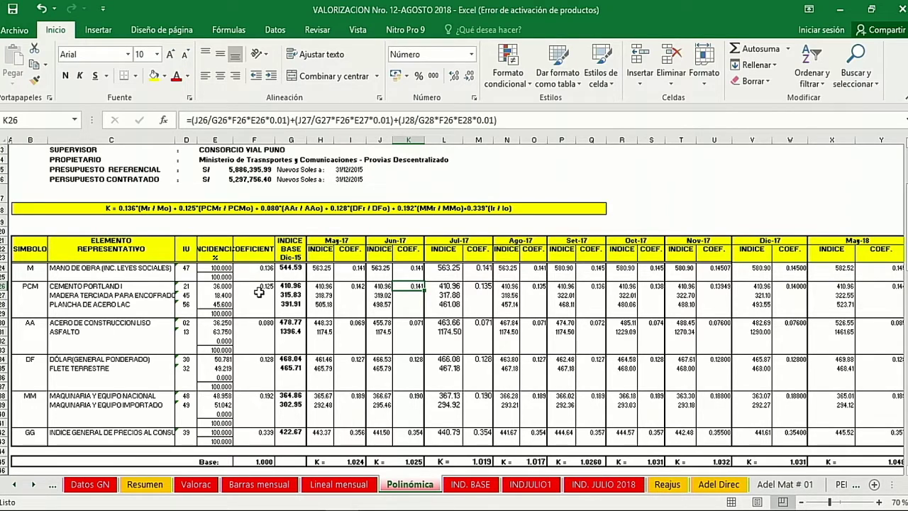
key("F2")
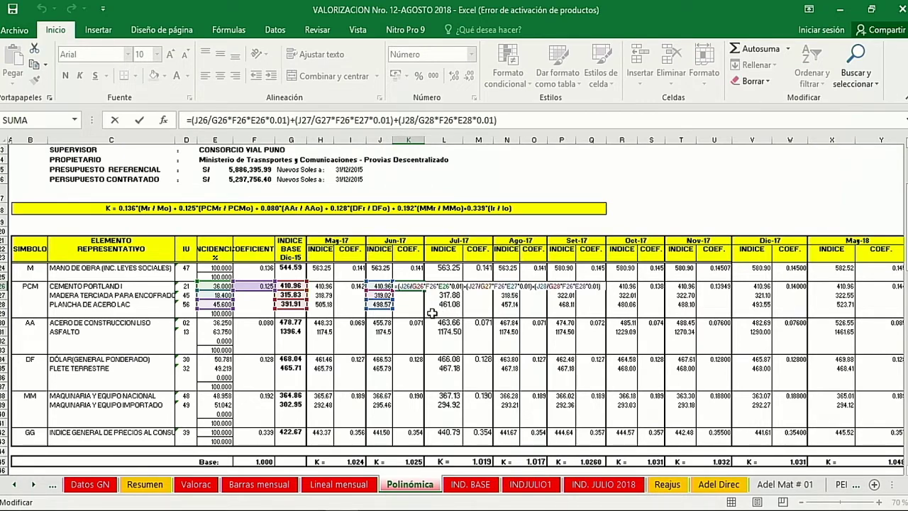
left_click(434, 322)
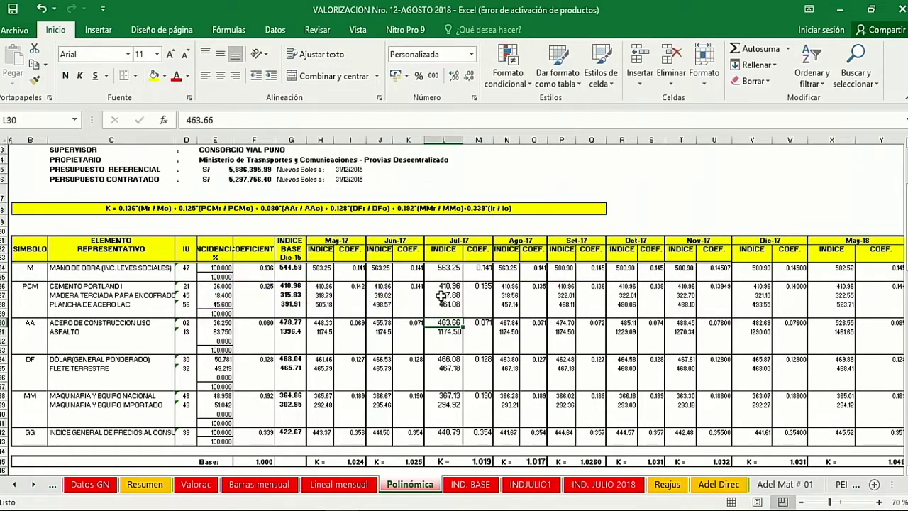
- Start a check formula in K20 with the Jun-17 weighted PCM index as numerator: +(E26%*J26+E27%*J27+E28%*J28)
left_click(411, 230)
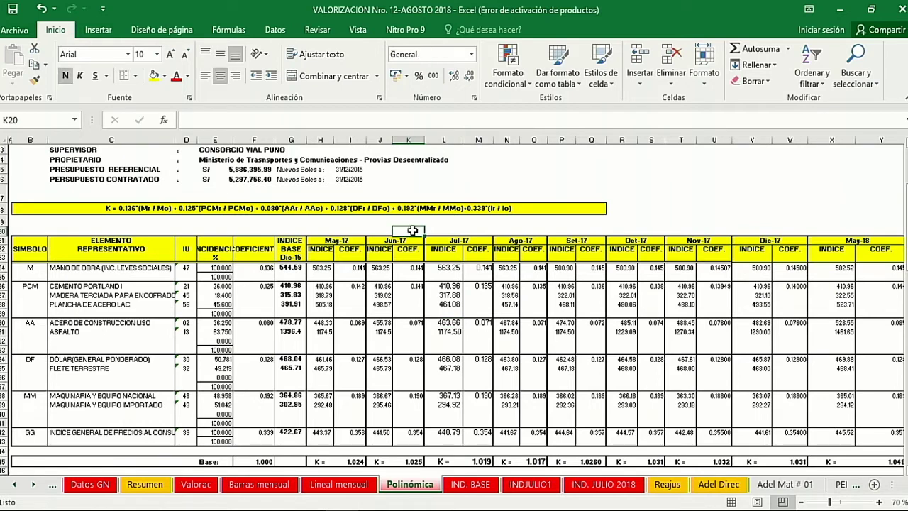
type("+")
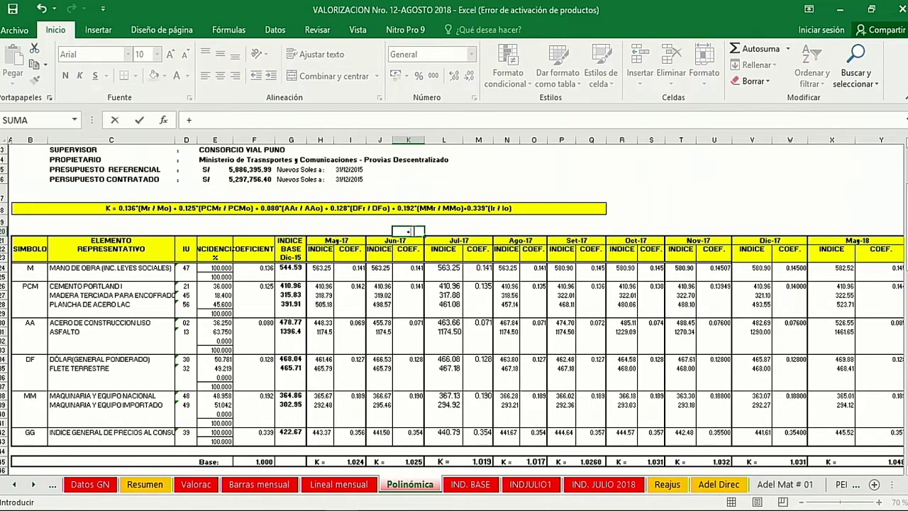
type("(")
left_click(221, 287)
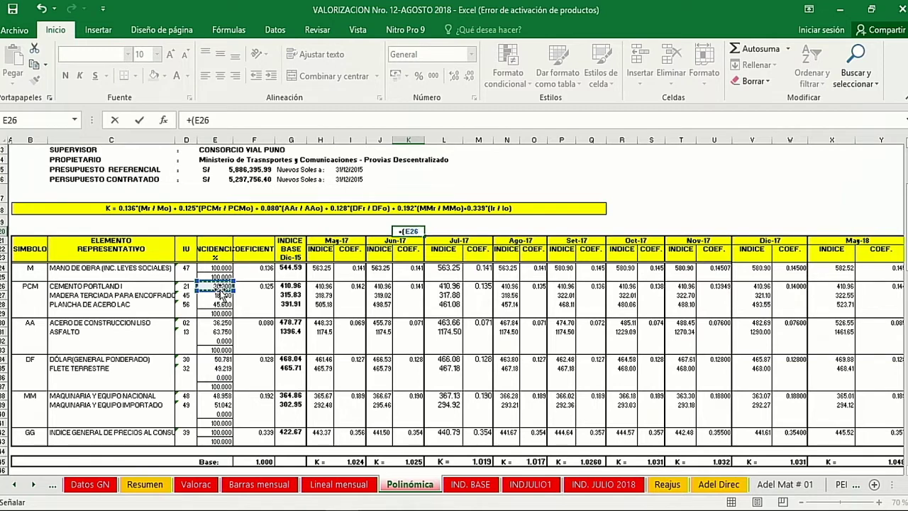
type("%")
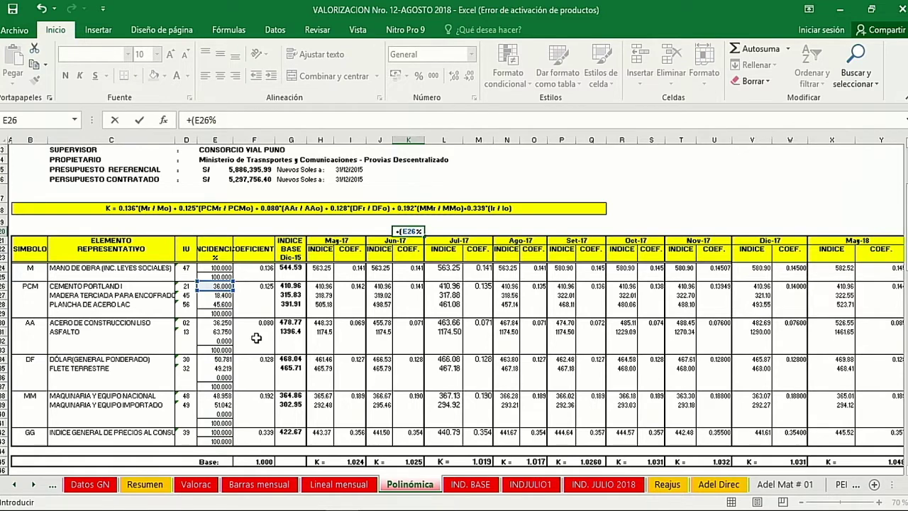
type("*")
left_click(380, 286)
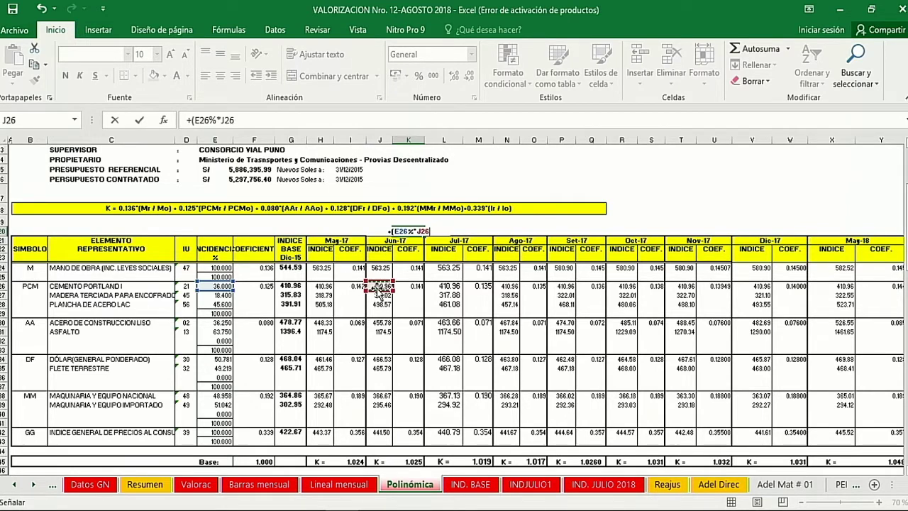
type("+")
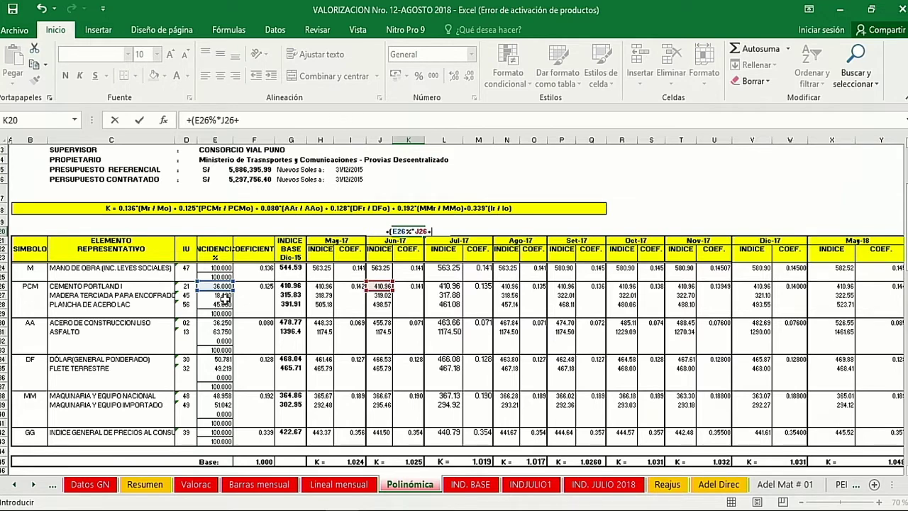
left_click(224, 297)
type("%*")
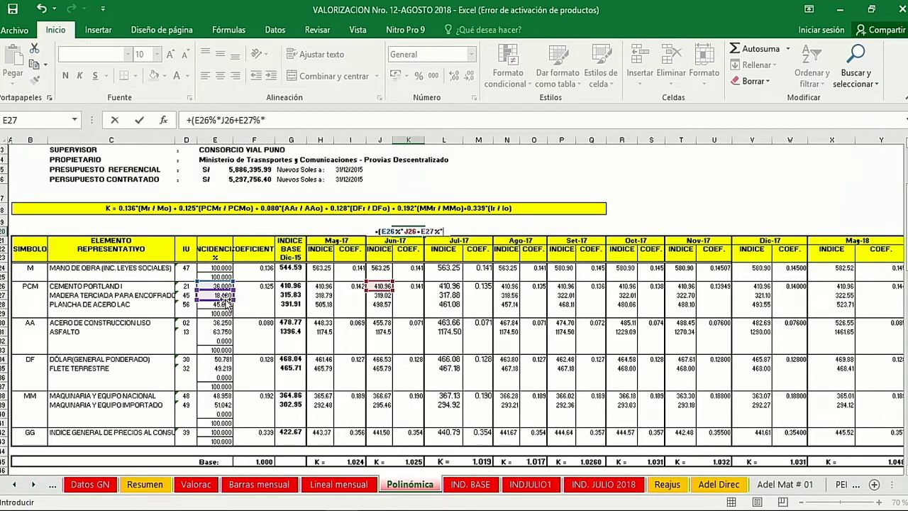
left_click(379, 297)
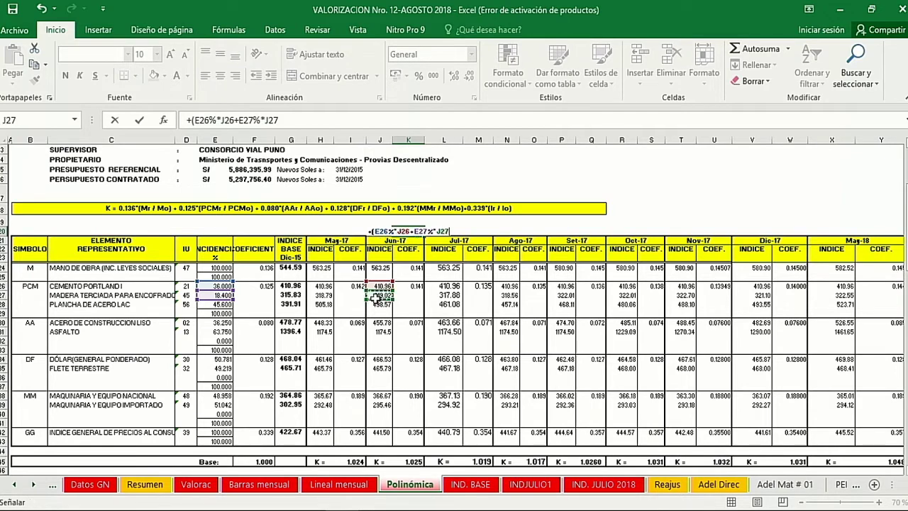
type("+")
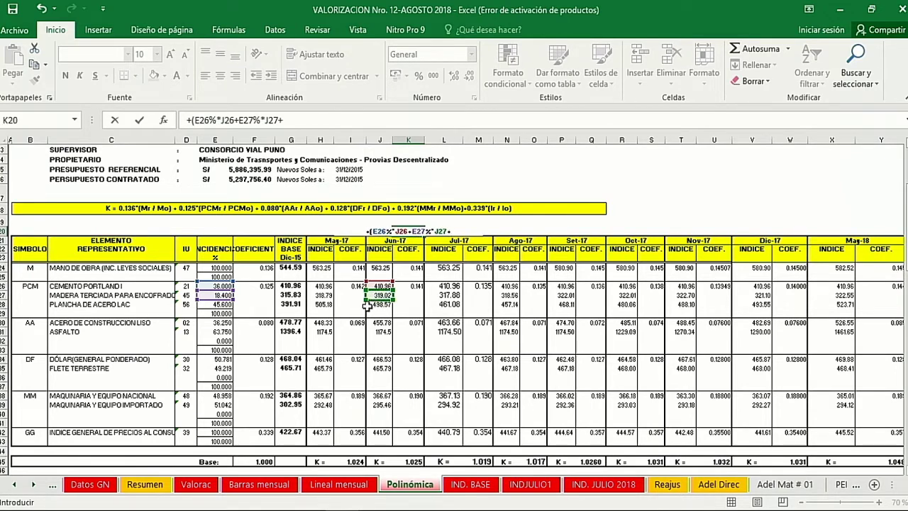
left_click(220, 303)
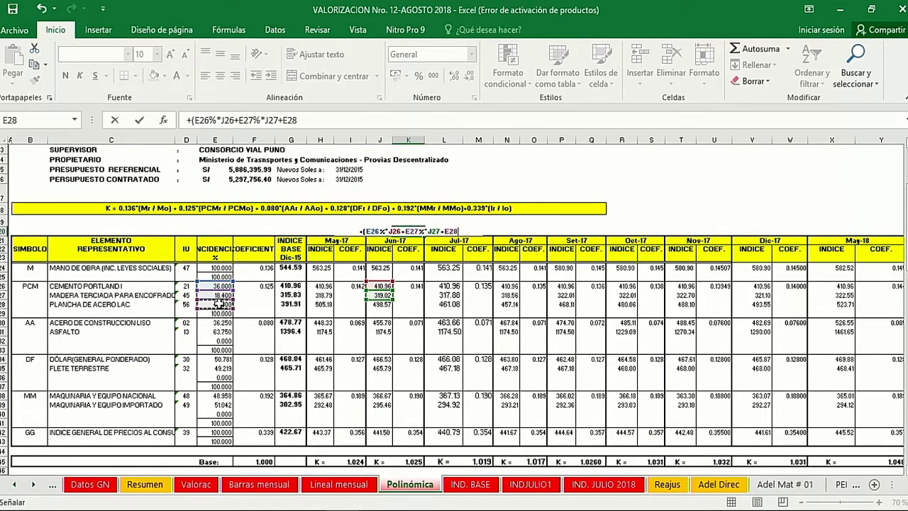
type("%*")
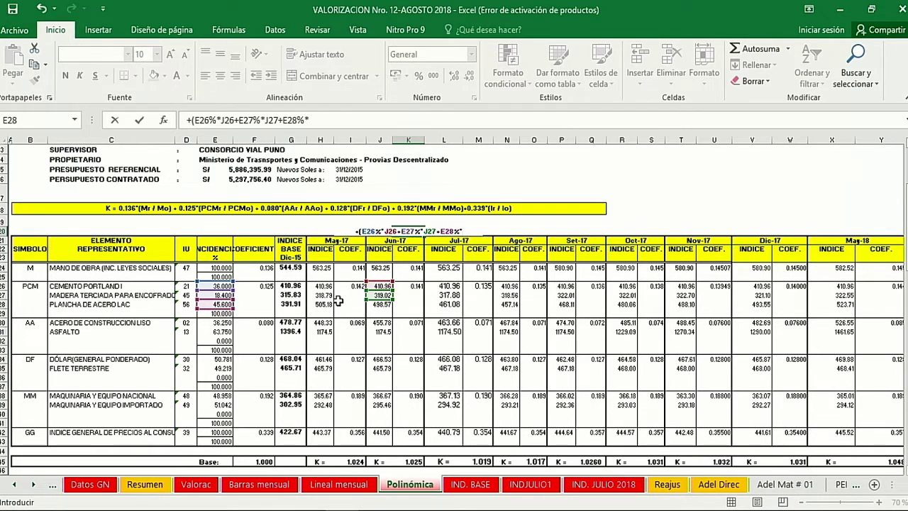
left_click(373, 304)
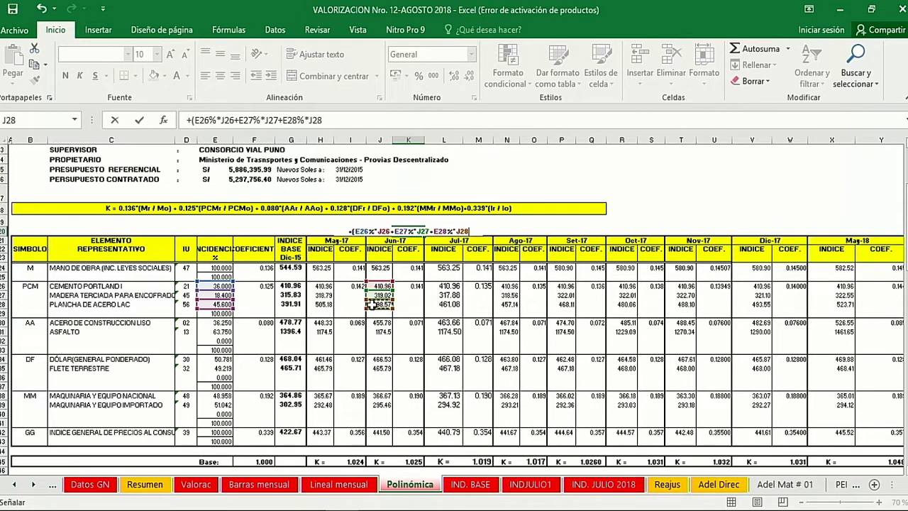
type(")")
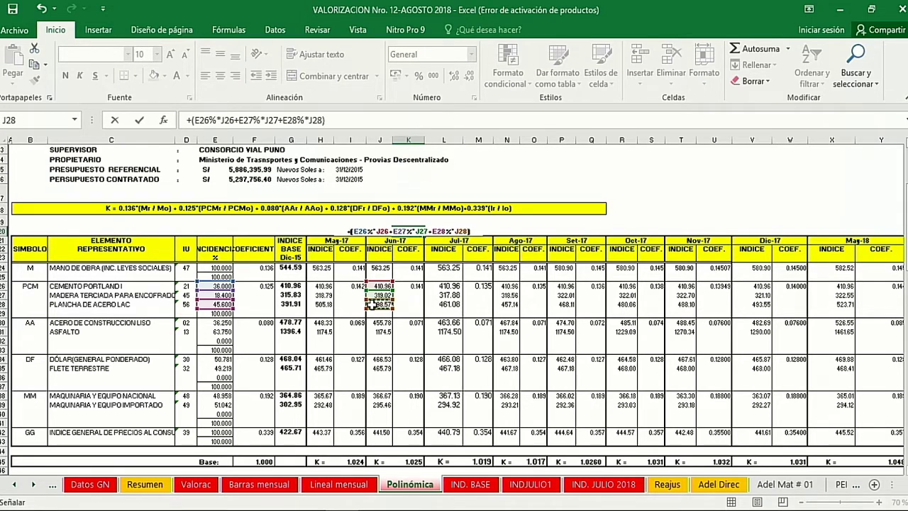
- Divide the K20 numerator by the weighted base PCM index, extending the formula with /(E26%*G26+E27%*G27+E28%*G28
type("/(")
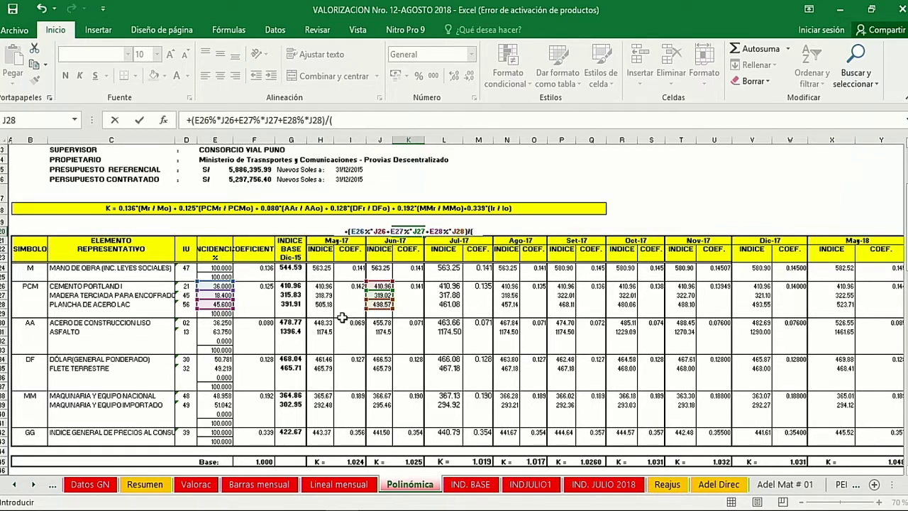
left_click(217, 285)
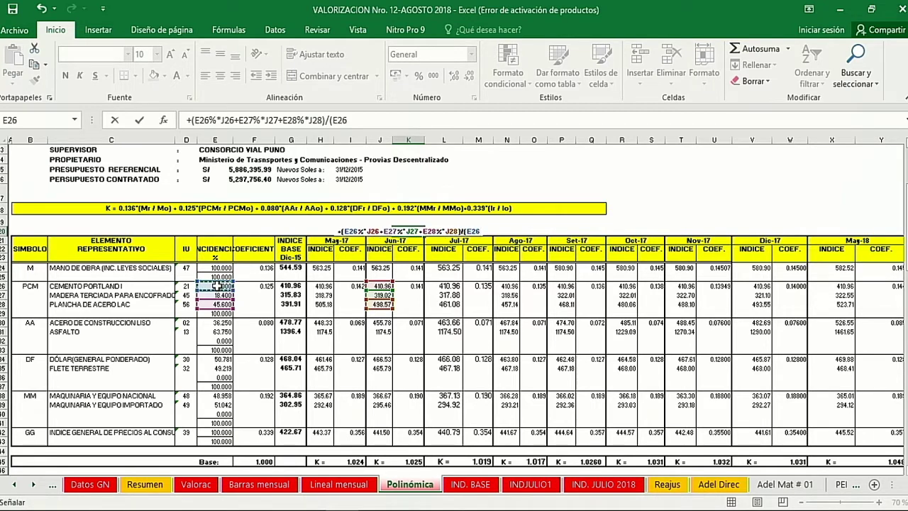
type("%*")
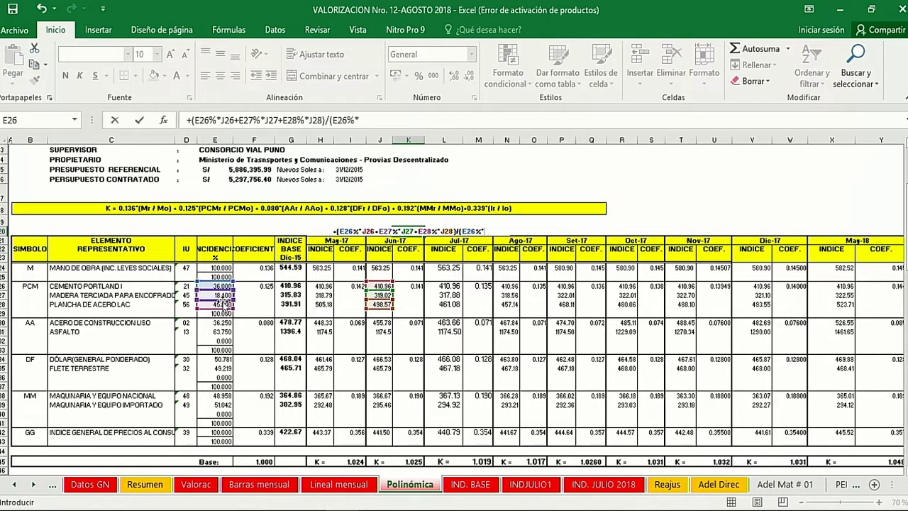
left_click(289, 288)
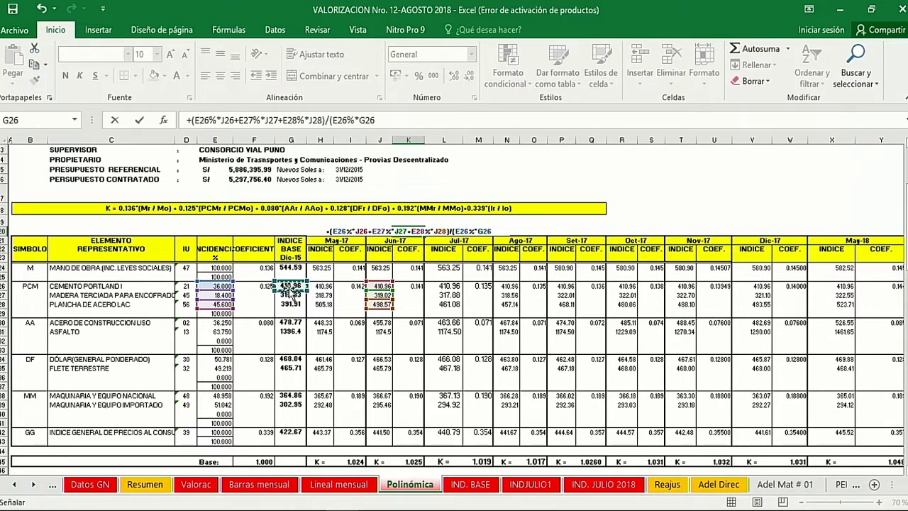
type("+")
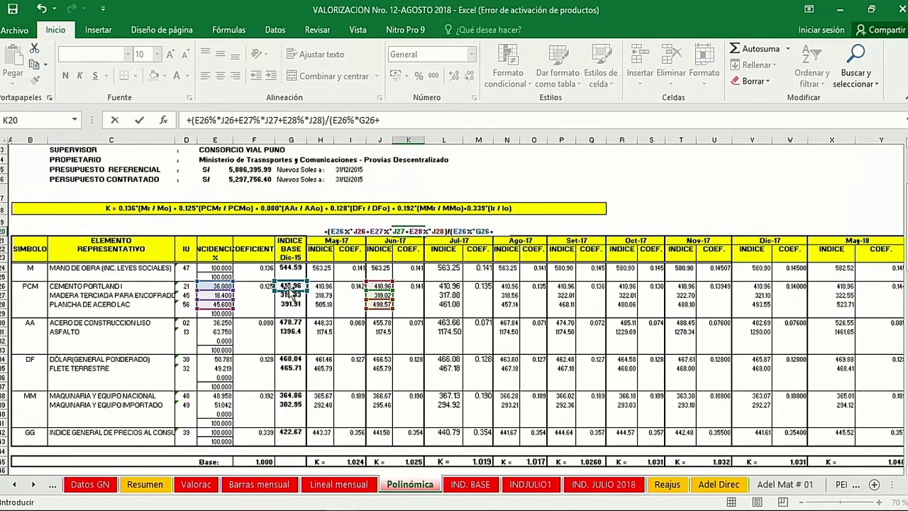
left_click(217, 295)
type("%")
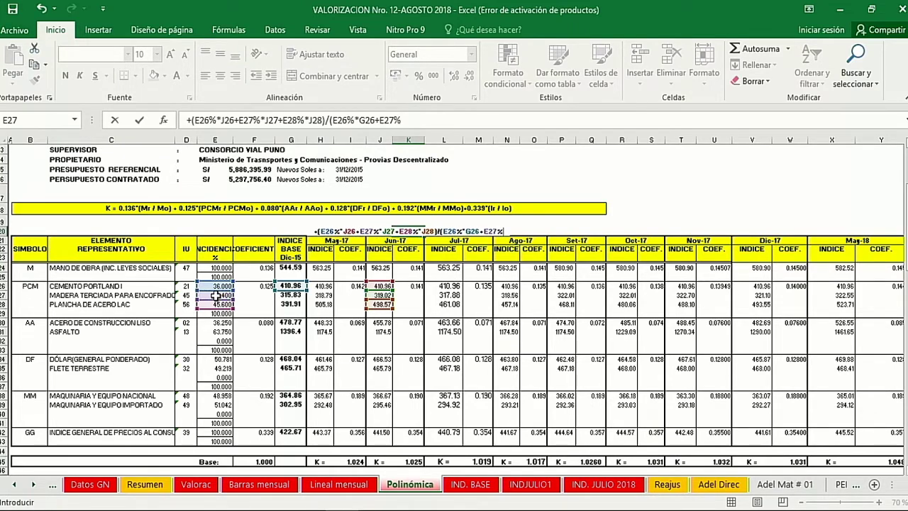
type("*")
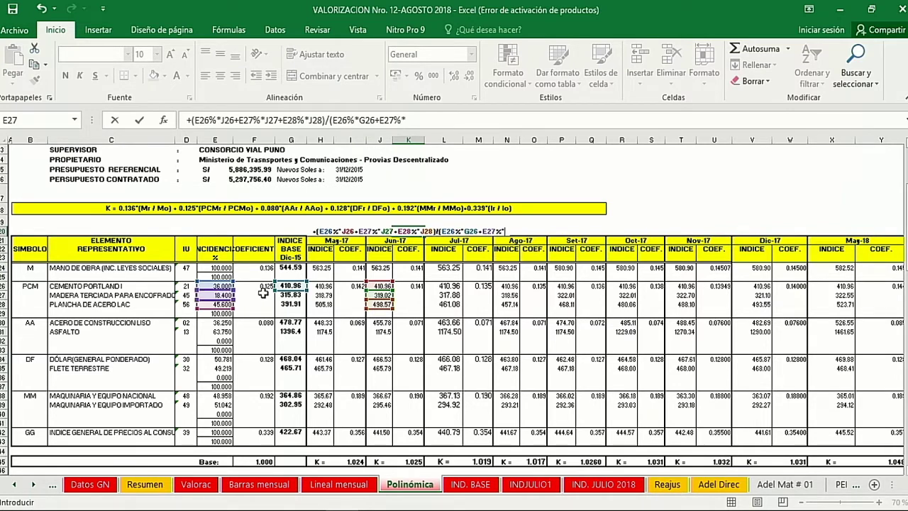
left_click(292, 295)
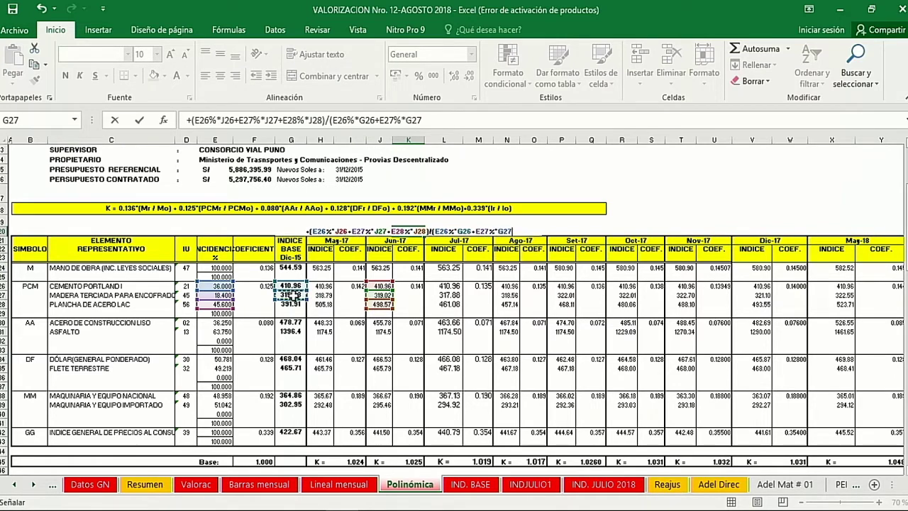
type("+")
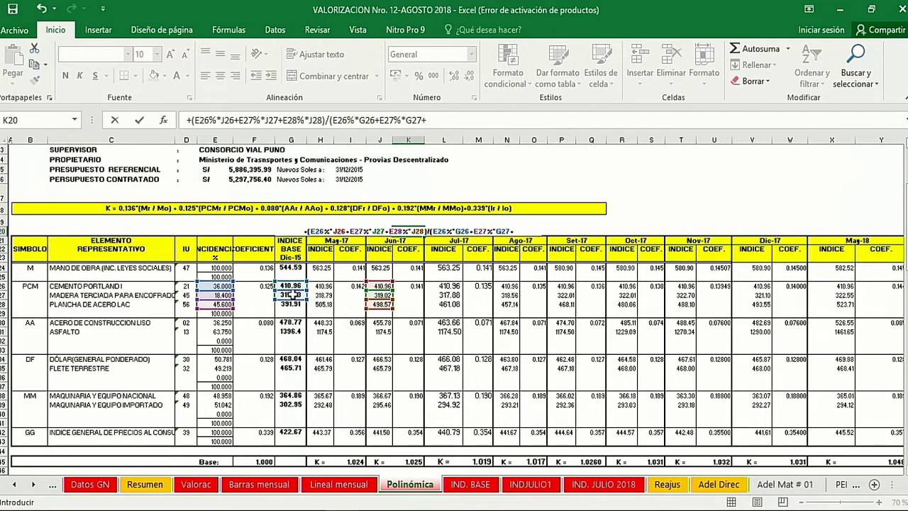
left_click(215, 303)
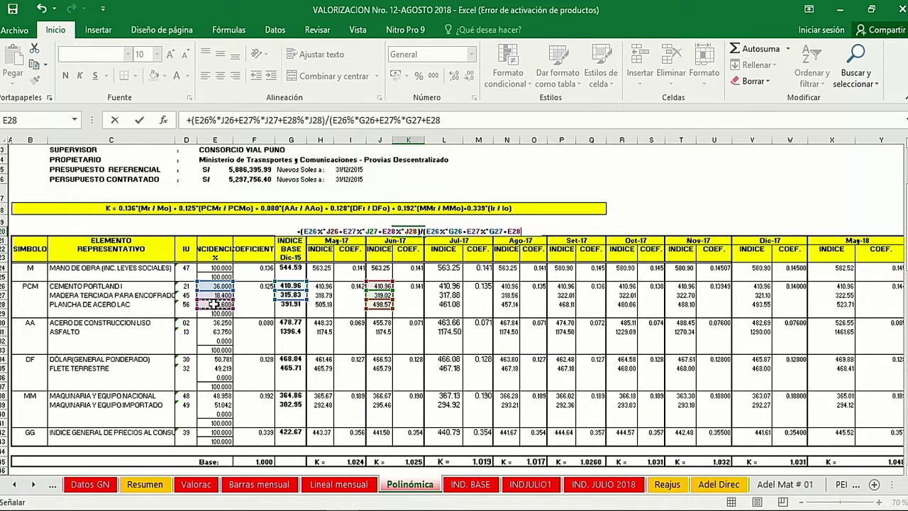
type("%*")
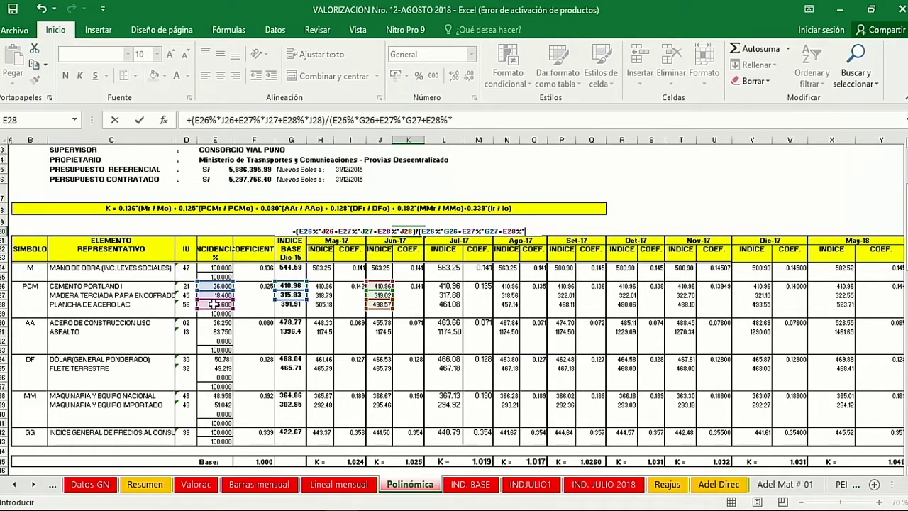
left_click(284, 305)
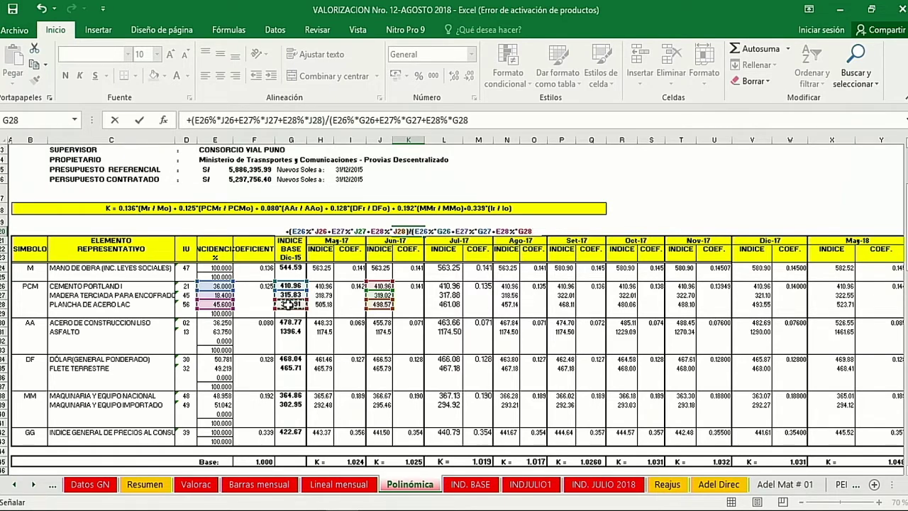
- Close the denominator, multiply the K20 formula by the coefficient in F26, and compare it with the PCM coefficient formula in K26
type(")*")
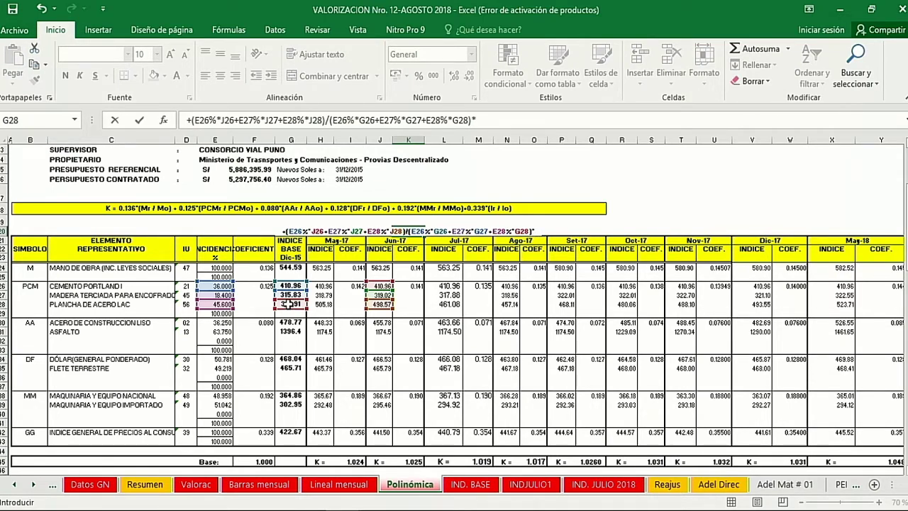
left_click(260, 286)
key("Return")
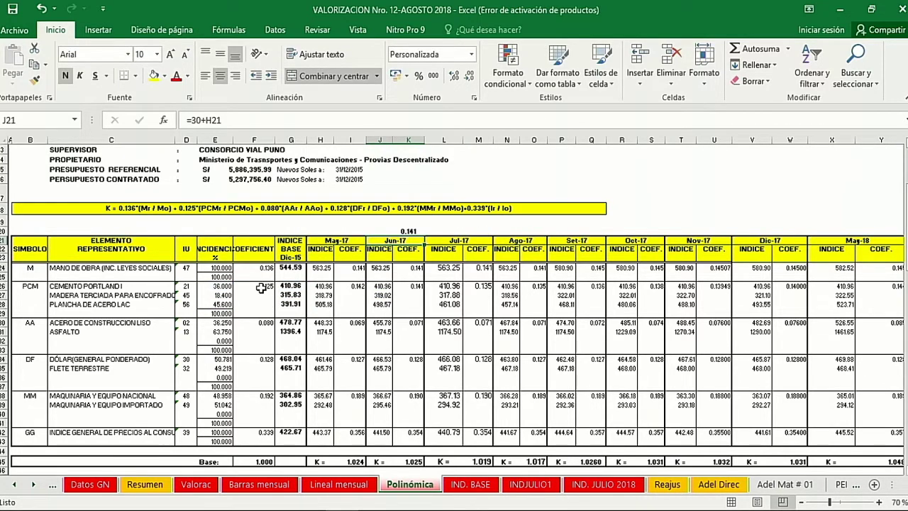
left_click(414, 289)
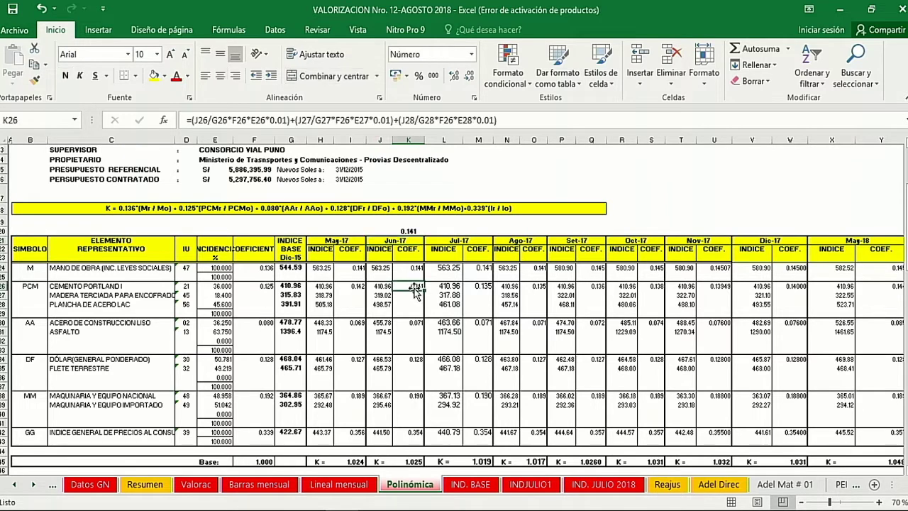
- Try to wrap the K20 check formula in the REDONDEAR function with 3 decimals
left_click(407, 232)
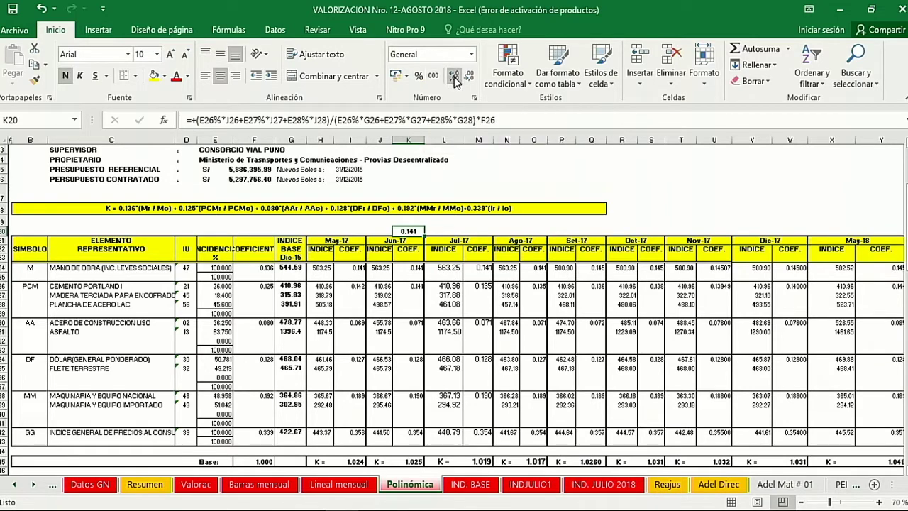
left_click(193, 120)
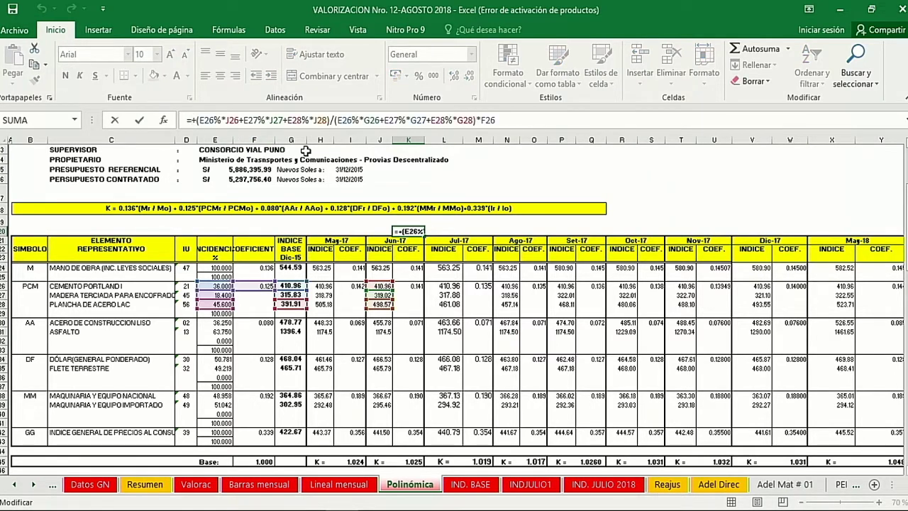
type("redon")
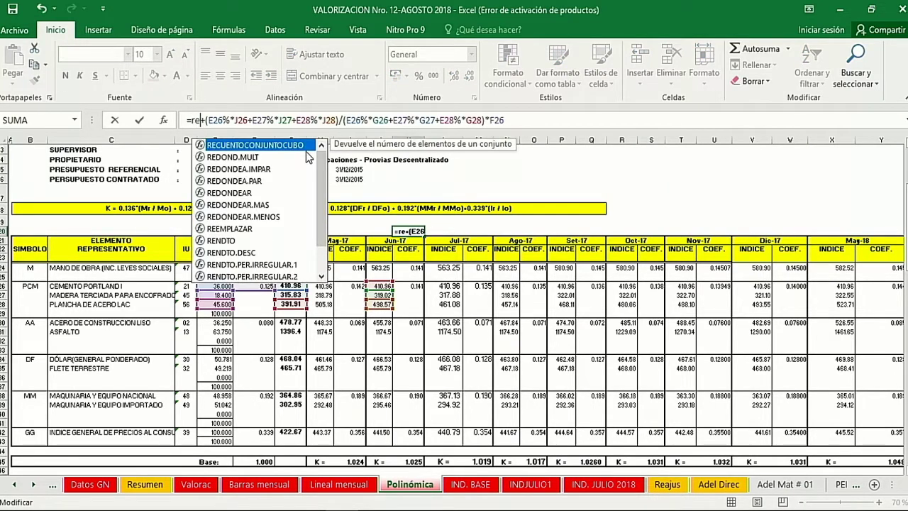
type("dear8")
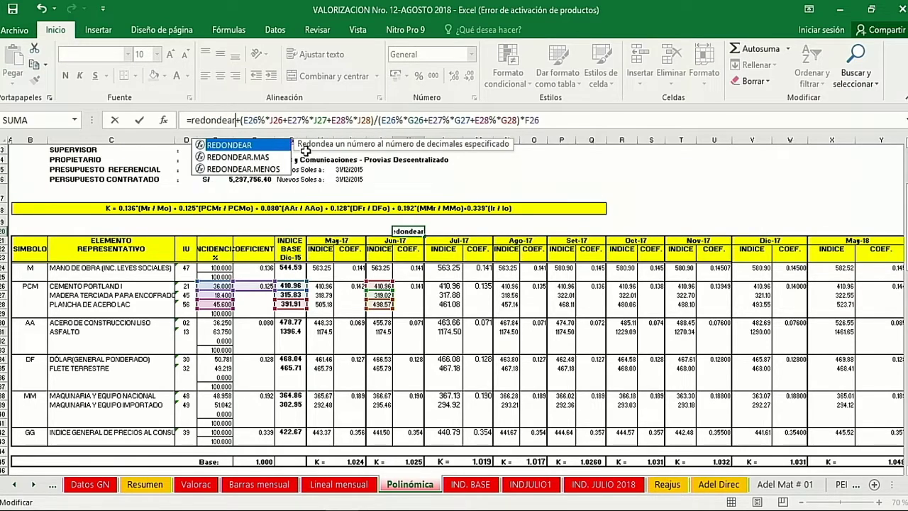
key("BackSpace")
key("Escape")
type("8")
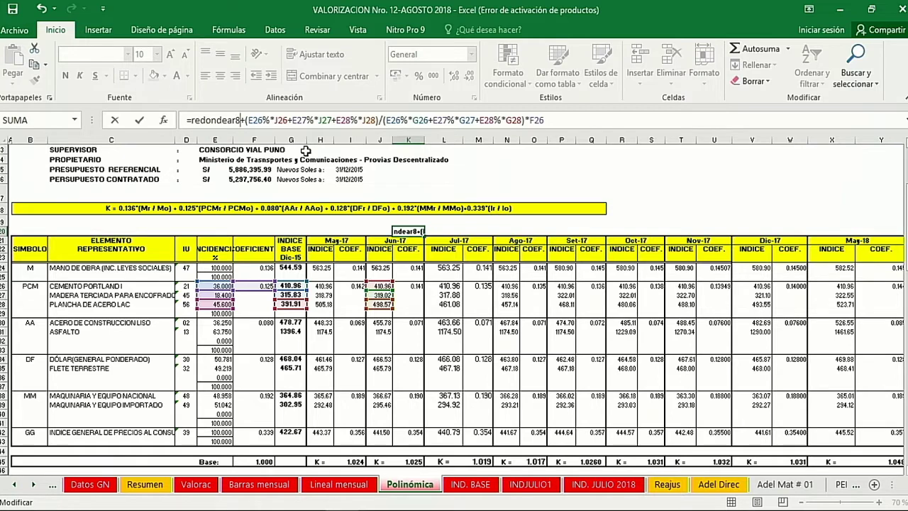
key("BackSpace")
type("(")
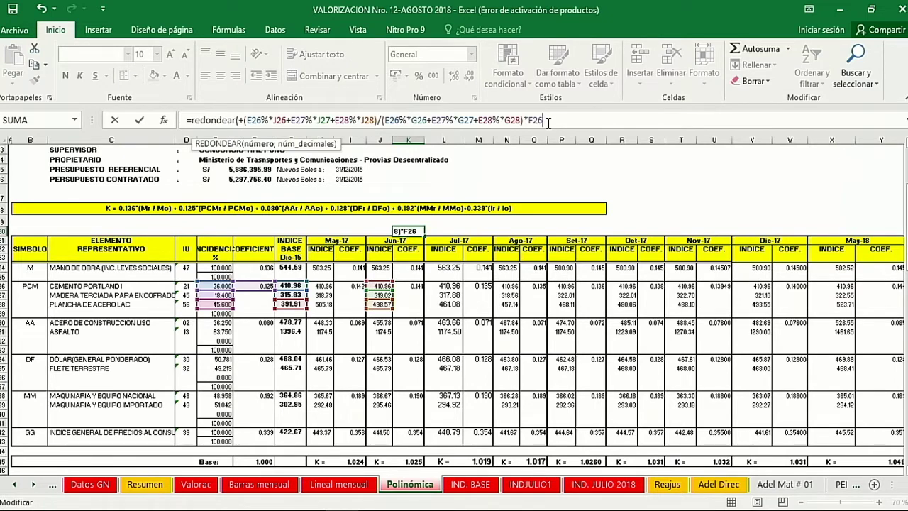
type(";3")
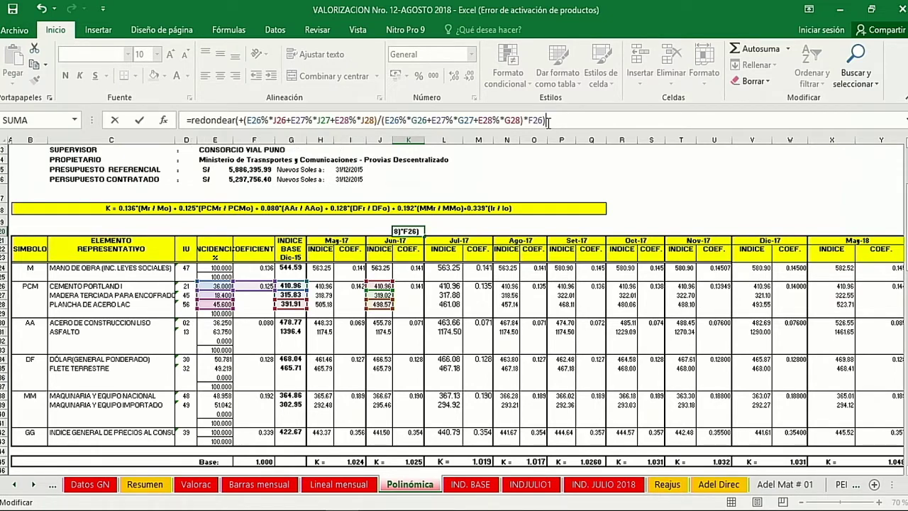
type(")")
key("Return")
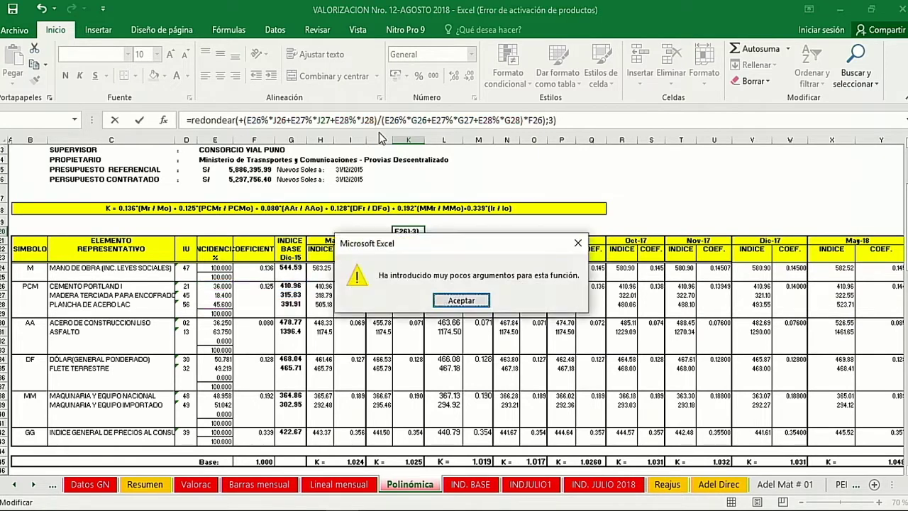
key("Return")
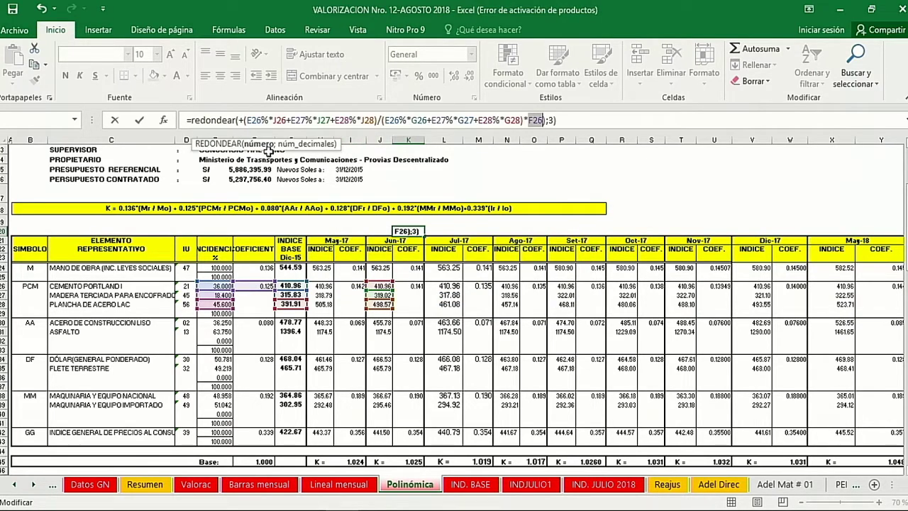
- Add the missing opening parenthesis after redondear in the K20 formula and commit it
left_click(236, 120)
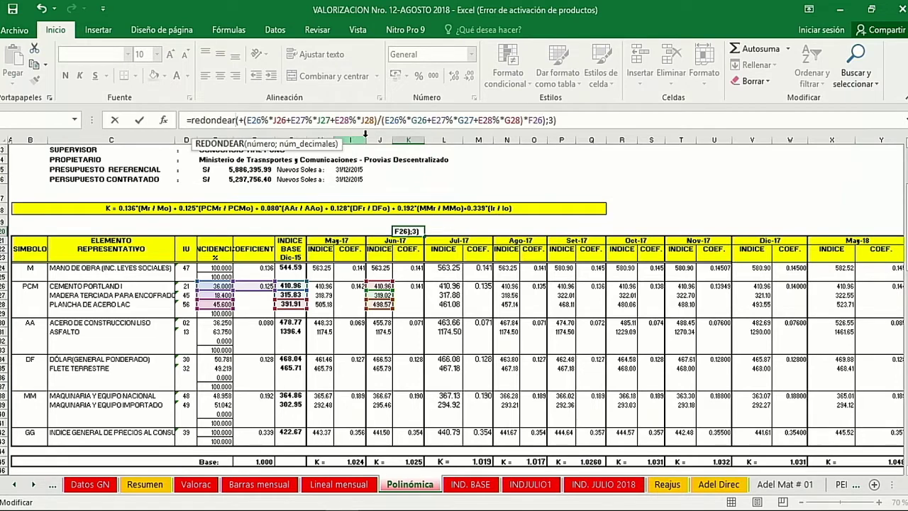
type("(")
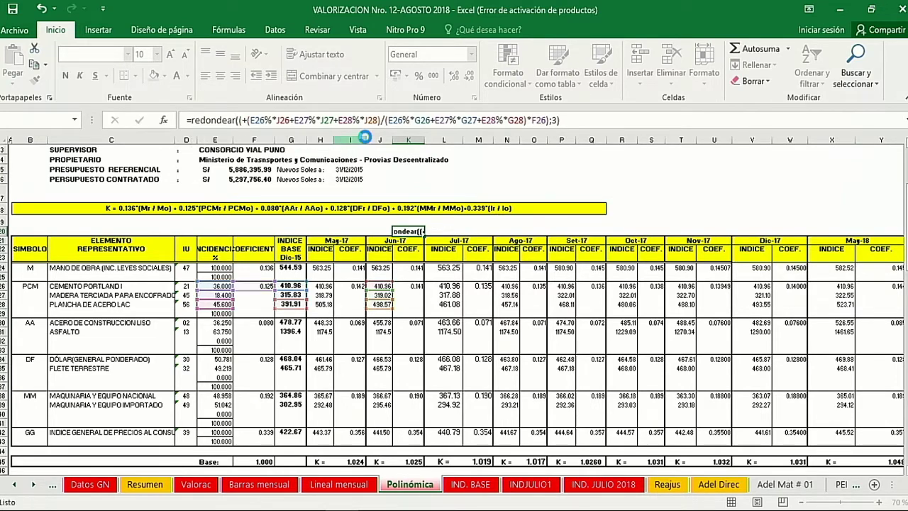
key("Escape")
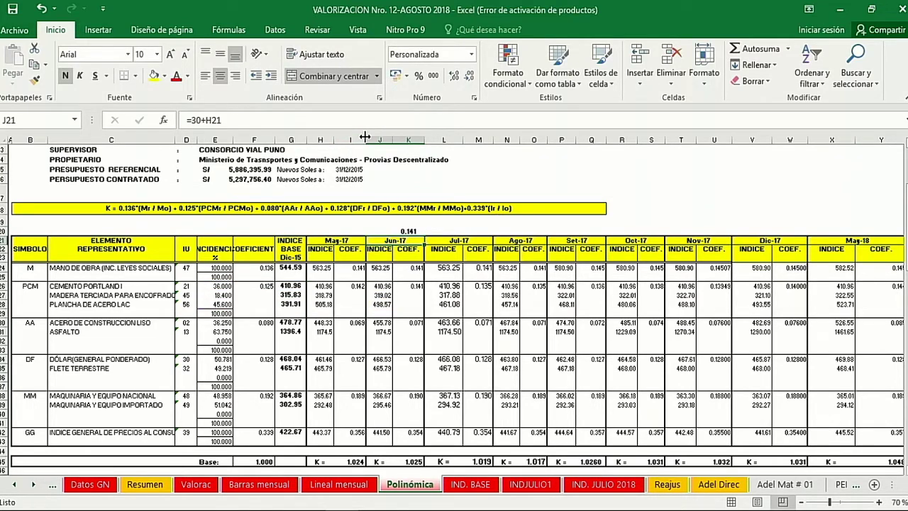
- Display the K20 result with ten decimals and widen column K to fit it
key("Up")
key("Right")
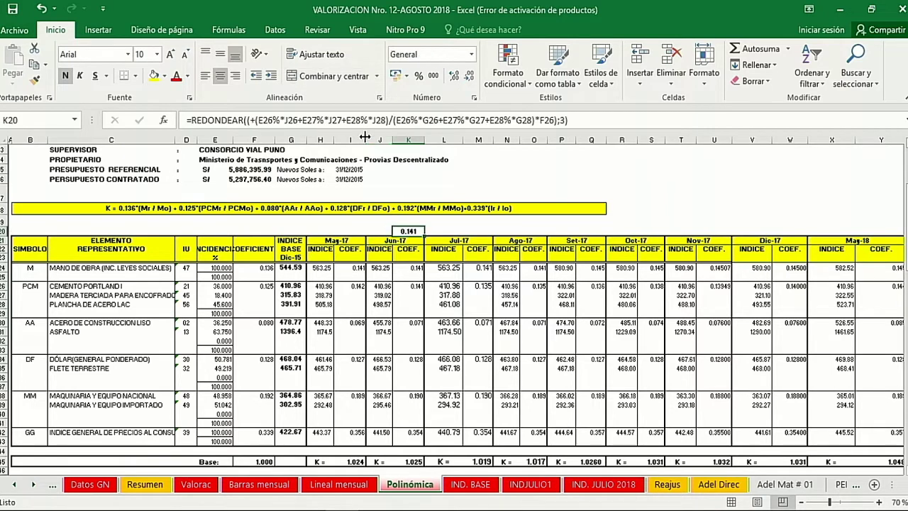
left_click(455, 75)
left_click(454, 75)
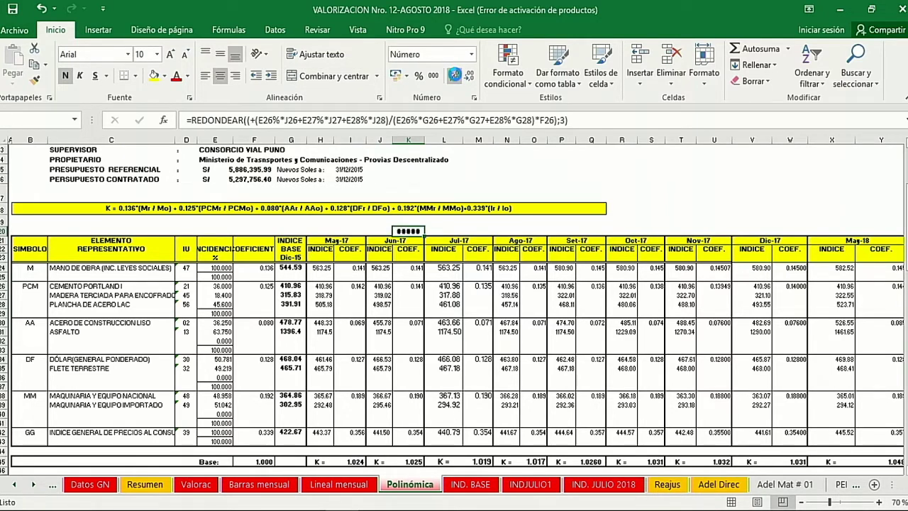
double_click(425, 136)
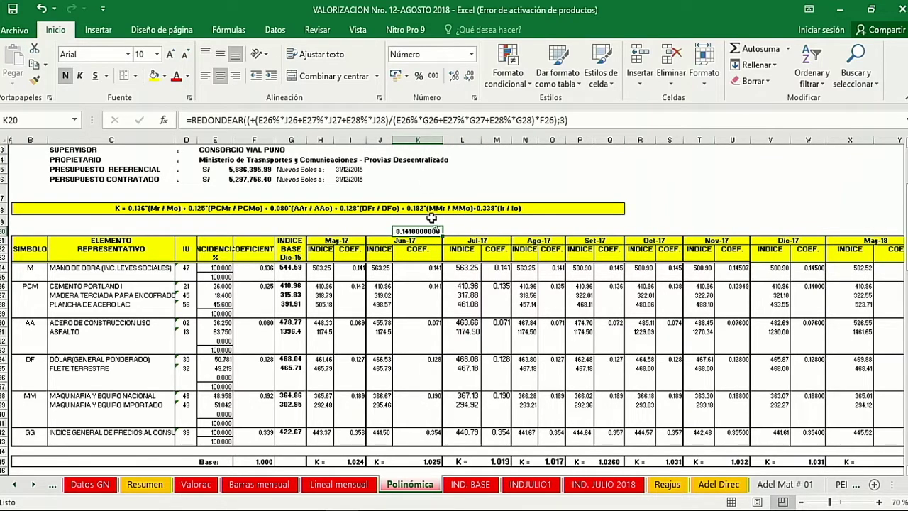
- Display the Jun-17 PCM coefficient in K26 with six decimals to compare it with the rounded K20 value
left_click(434, 284)
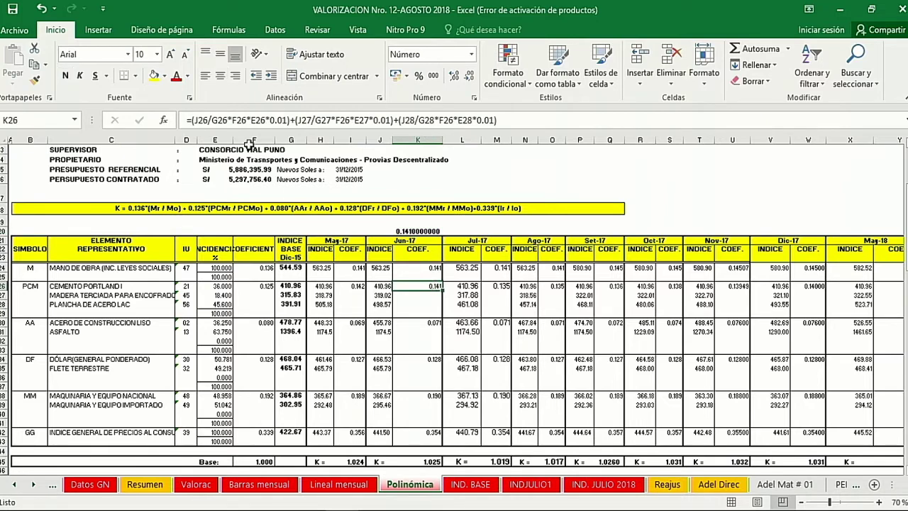
left_click(454, 76)
left_click(453, 76)
left_click(453, 76)
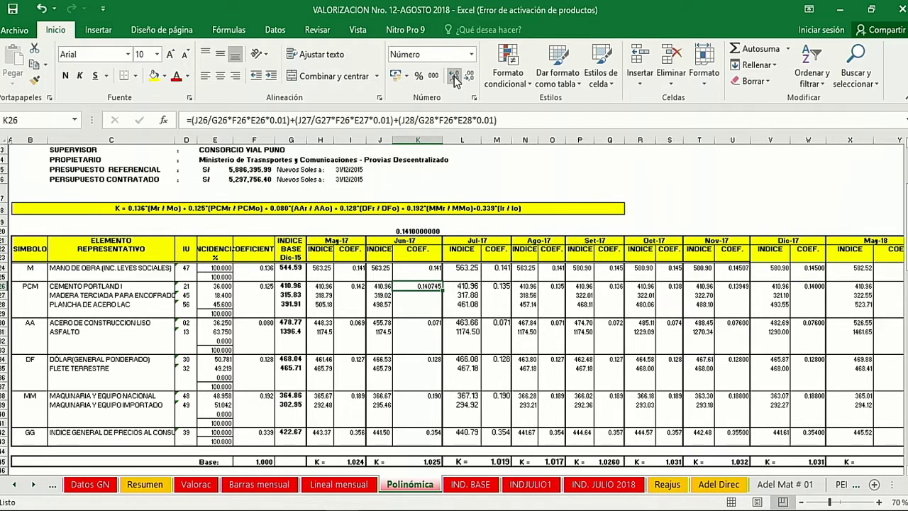
- Undo the added decimals in K26 and the widening of column K, and clear the check formula from K20
left_click(41, 8)
left_click(40, 8)
left_click(41, 8)
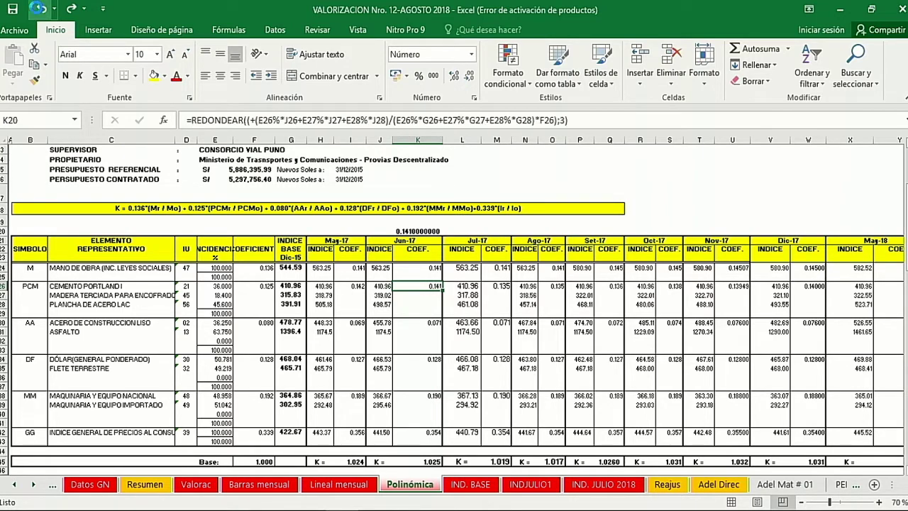
left_click(41, 8)
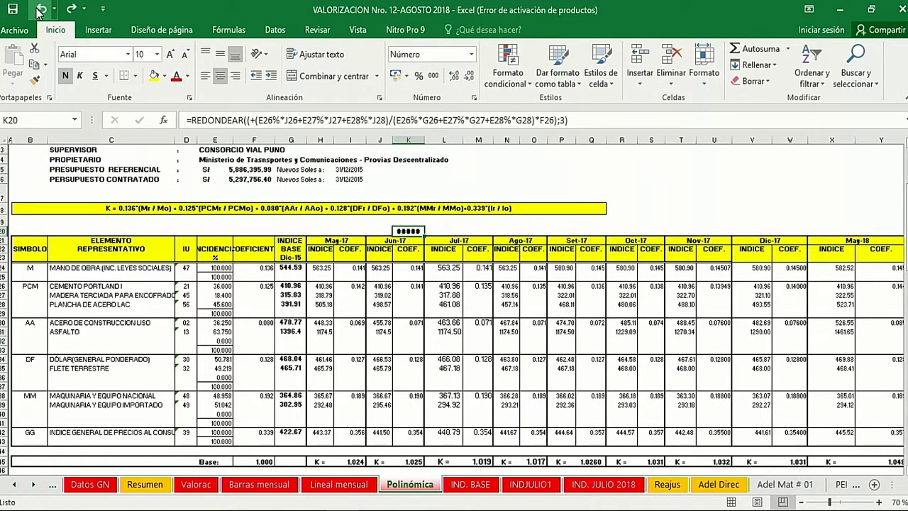
key("Delete")
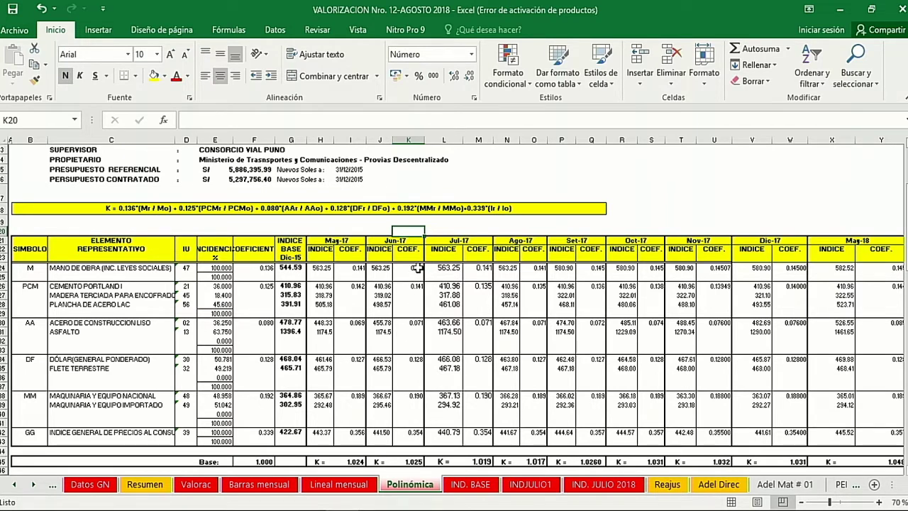
- Examine the Jun-17 K total formula in K45, the AA coefficient in F30 and the Jun-17 AA coefficient formula in K30
left_click(419, 461)
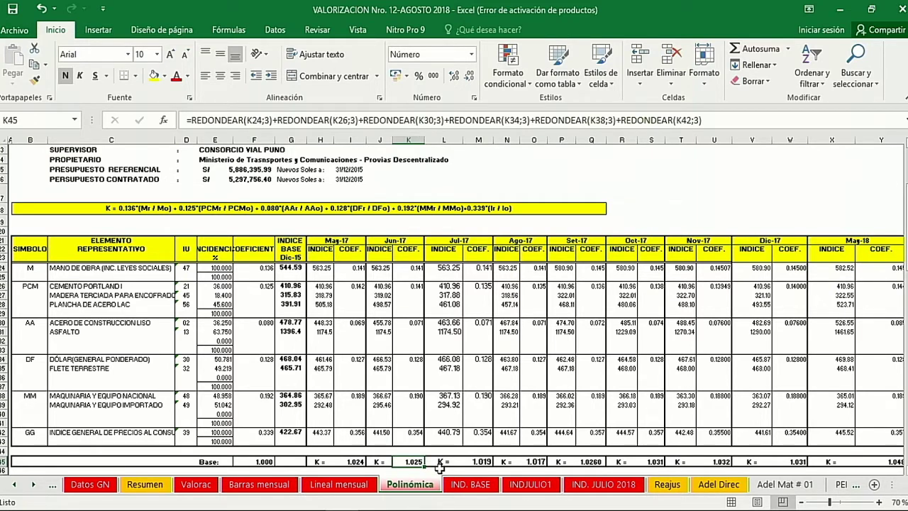
scroll(418, 429, "down", 1)
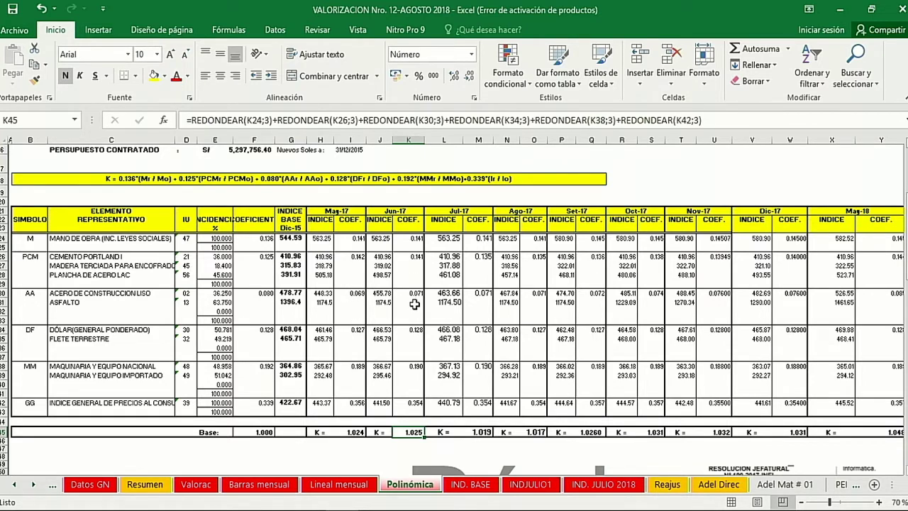
left_click(262, 295)
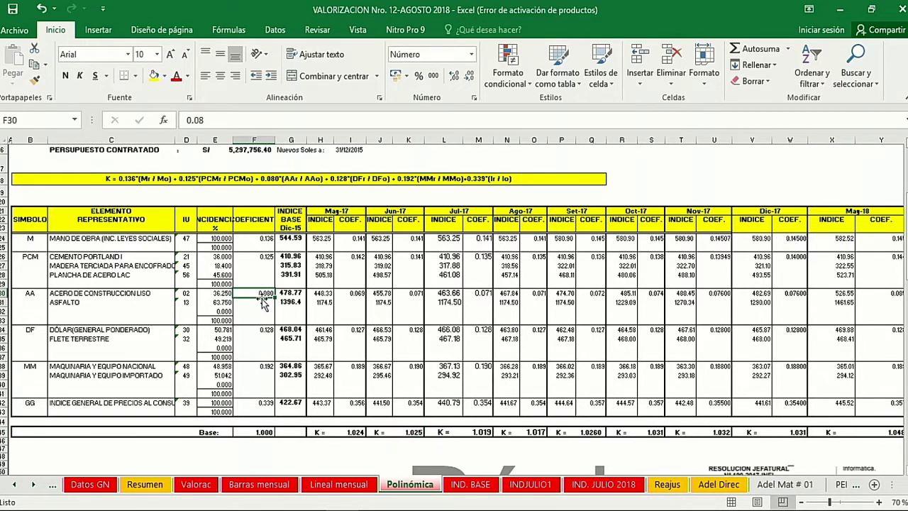
left_click(410, 290)
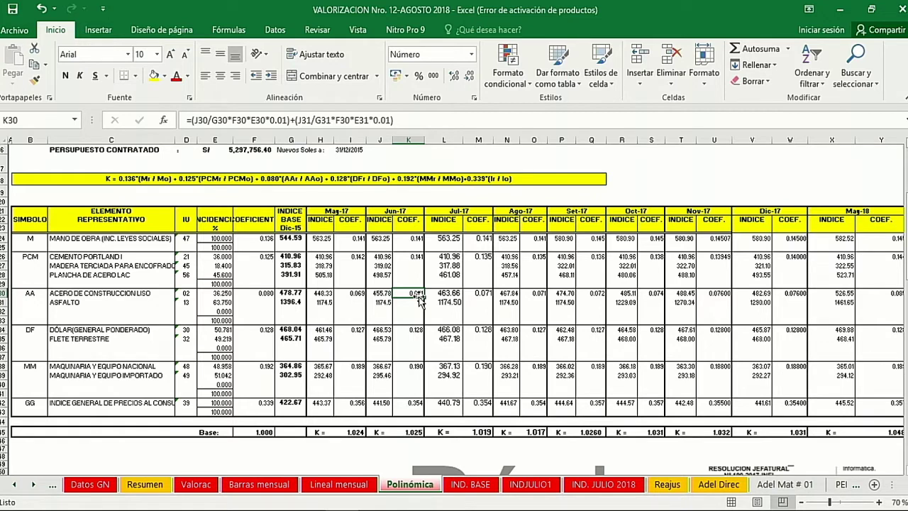
left_click(417, 431)
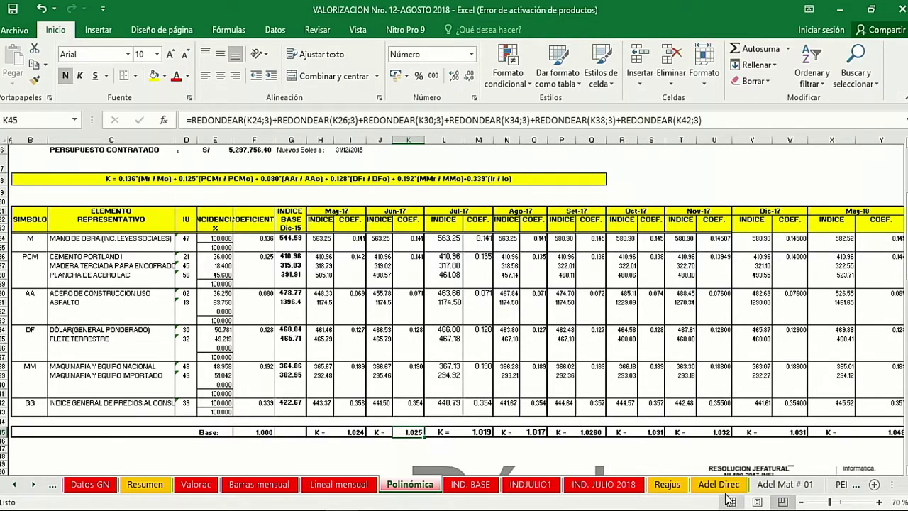
- Go to the K total in AE45 under the orange Jul-18 columns and check its rounding formula
left_click(726, 411)
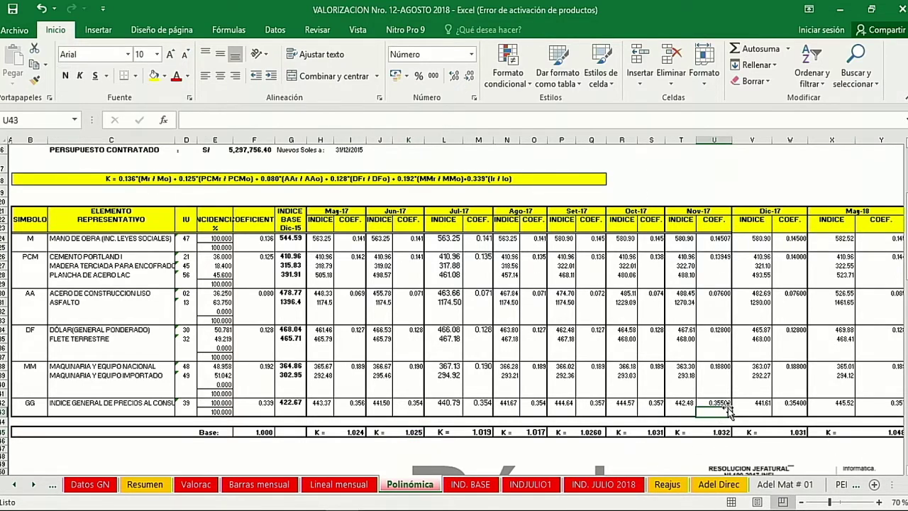
key("Right")
key("Right")
key("Right")
key("Right")
key("Right")
key("Right")
key("Right")
key("Right")
key("Right")
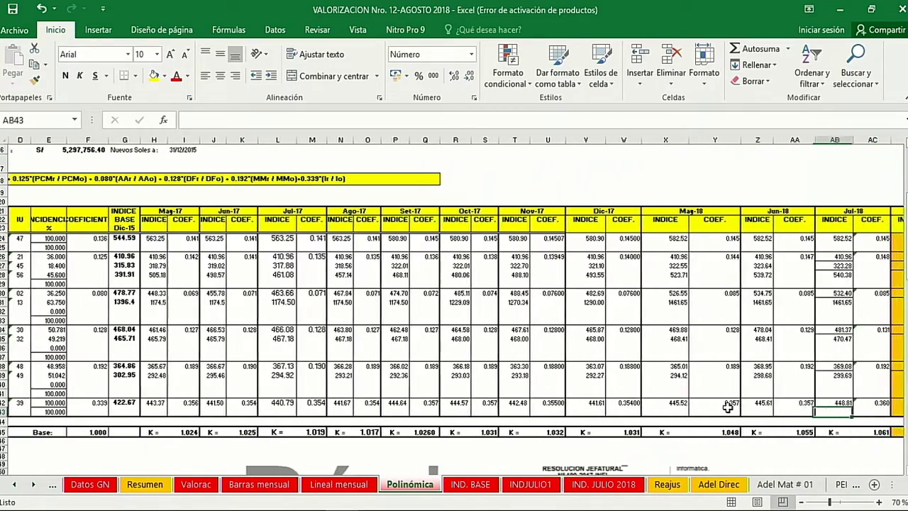
key("Right")
key("Right")
key("Right")
key("Down")
key("Down")
key("Down")
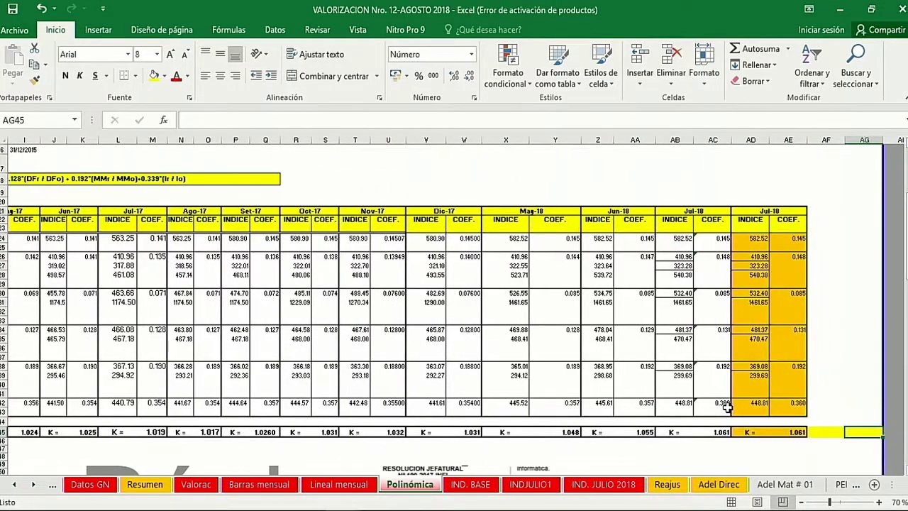
key("Left")
key("Left")
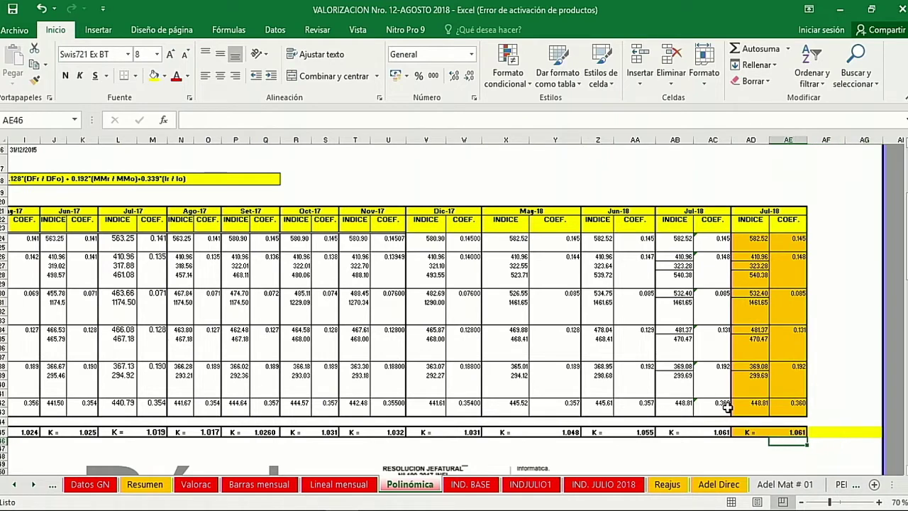
key("Up")
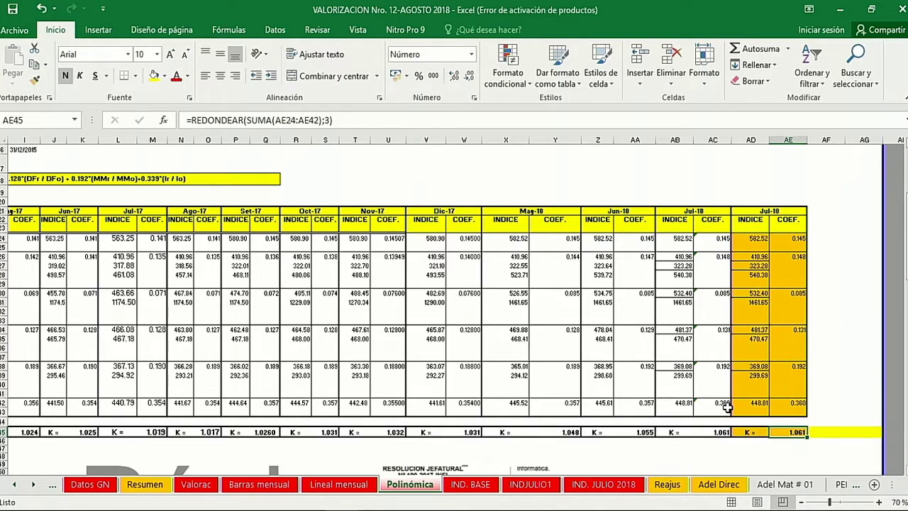
- Go back along row 45 through the monthly K totals, from Jul-18 to the Jun-17 columns, to review them
key("Left")
key("Left")
key("Left")
key("Left")
key("Left")
key("Left")
key("Left")
key("Left")
key("Left")
key("Left")
key("Left")
key("Left")
key("Left")
key("Left")
key("Left")
key("Left")
key("Left")
key("Left")
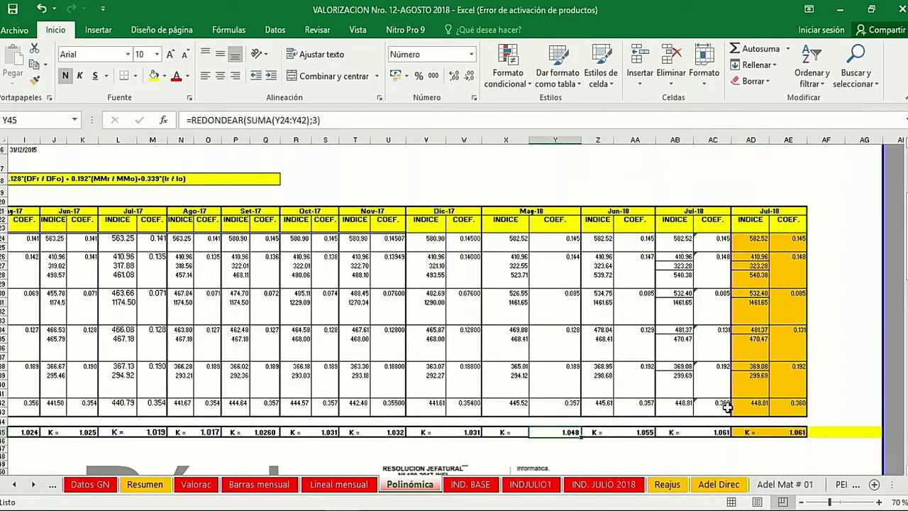
key("Left")
key("Left")
key("Left")
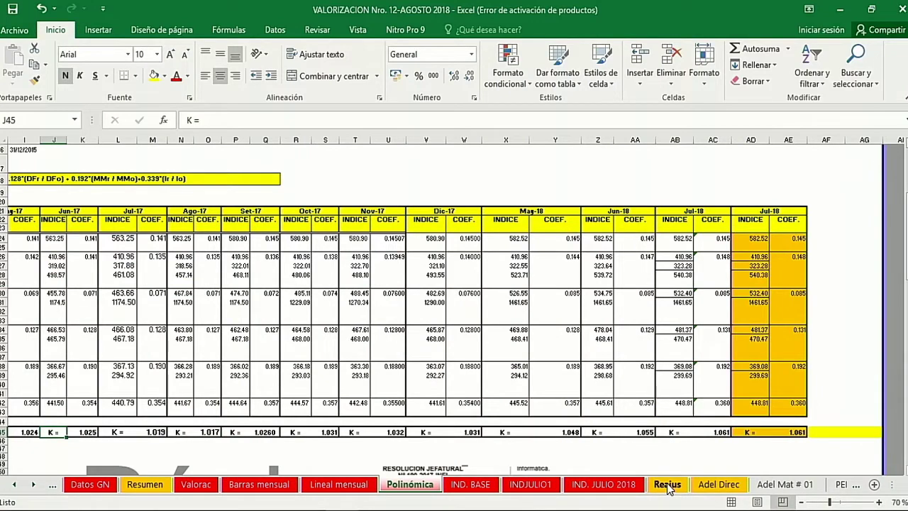
- Open the Reajus sheet and examine the REINTEGROS POR AVANCE PROGRAMADO table, including the 31.Agosto.17 valuation row
left_click(666, 485)
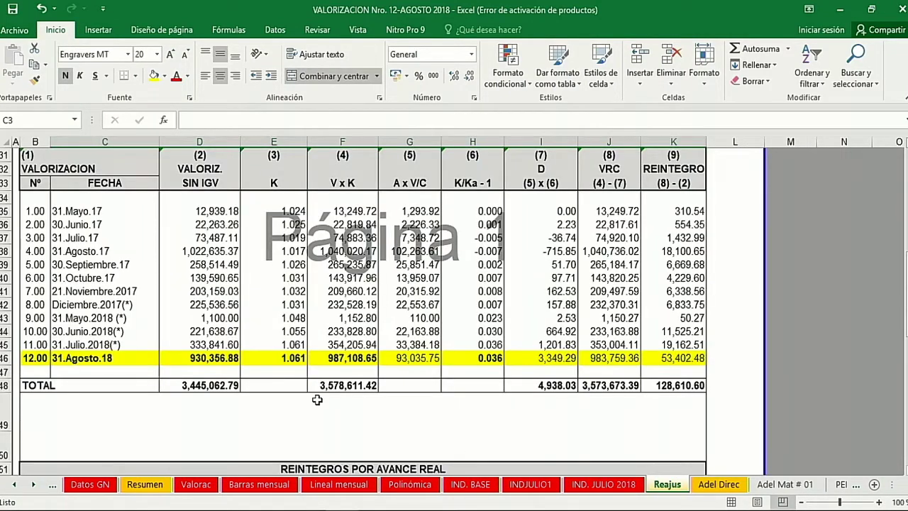
scroll(317, 401, "up", 5)
scroll(317, 400, "down", 3)
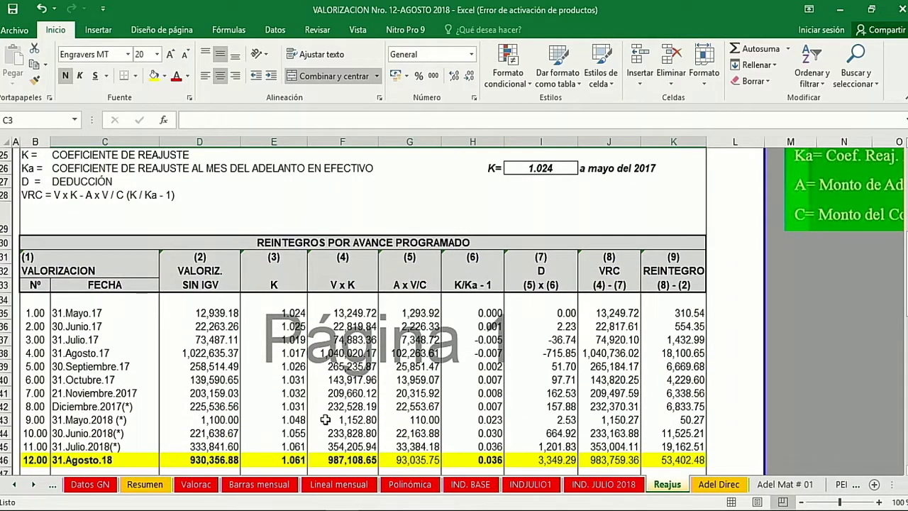
scroll(220, 385, "down", 1)
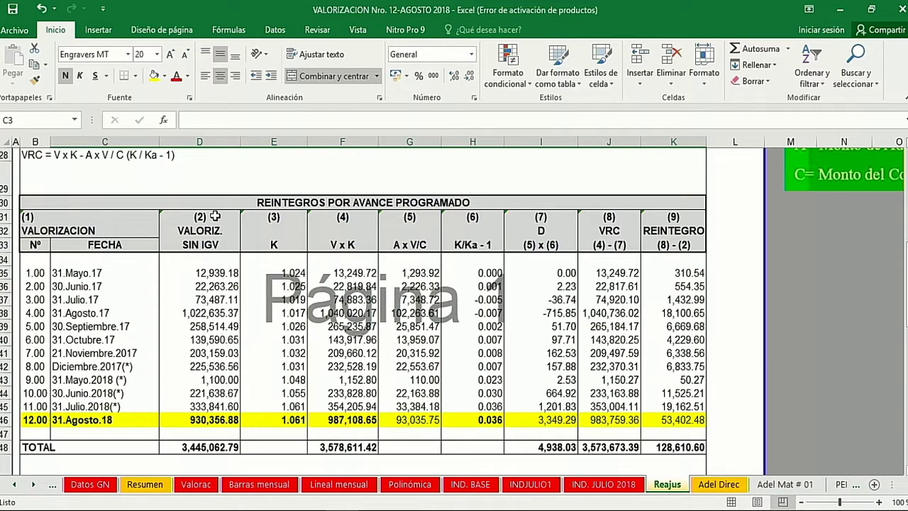
left_click(166, 310)
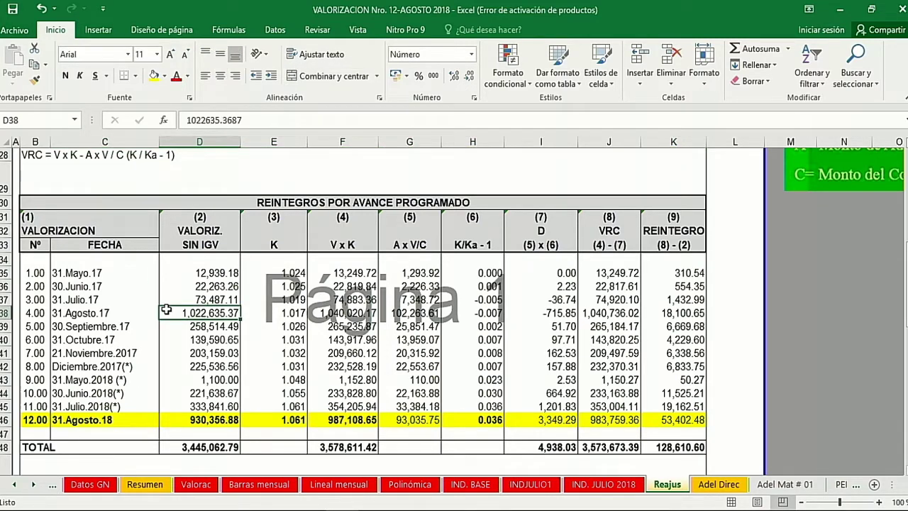
key("Left")
key("Left")
key("Left")
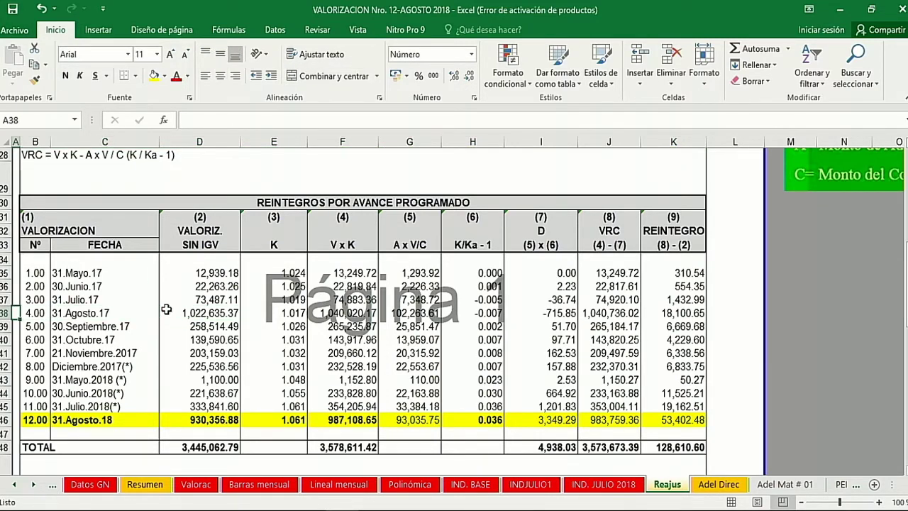
key("Right")
key("Right")
key("Right")
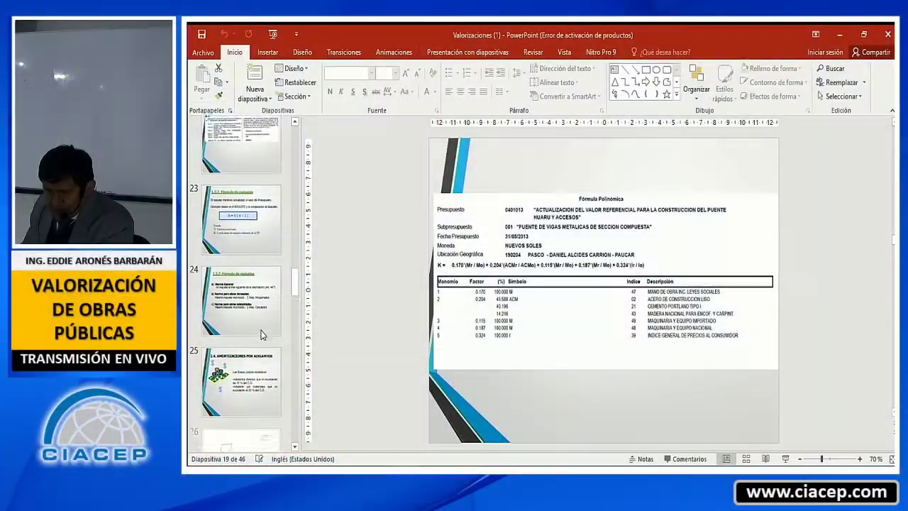
- Open slide 24, "1.3.7. Fórmula de reajustes", in the presentation and start the slide show from it
scroll(257, 318, "down", 1)
left_click(258, 318)
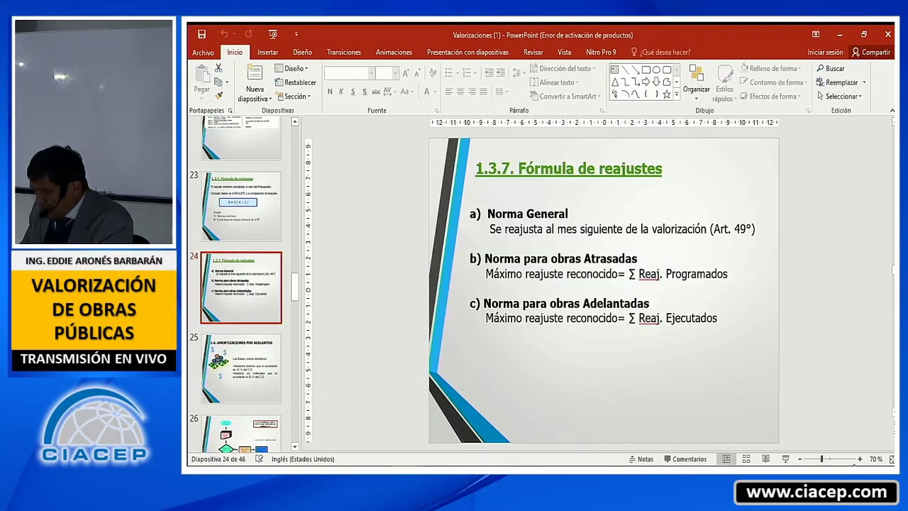
key("shift+F5")
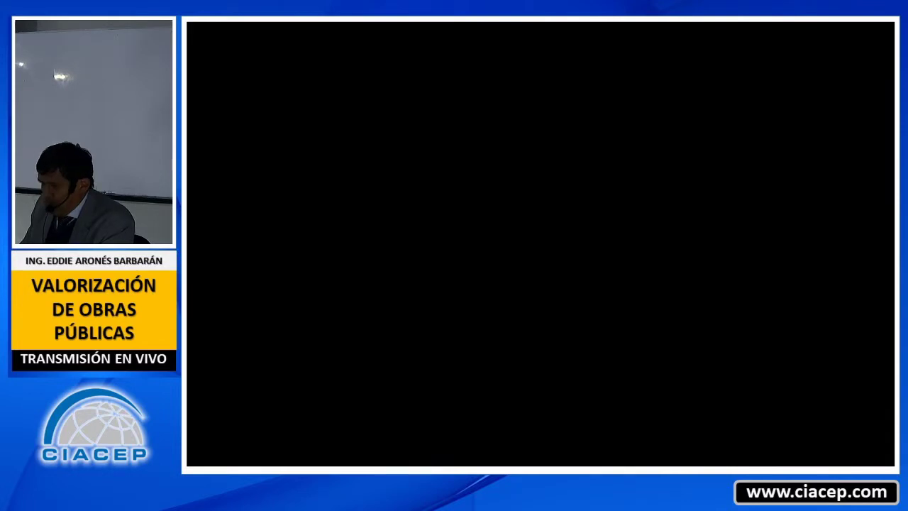